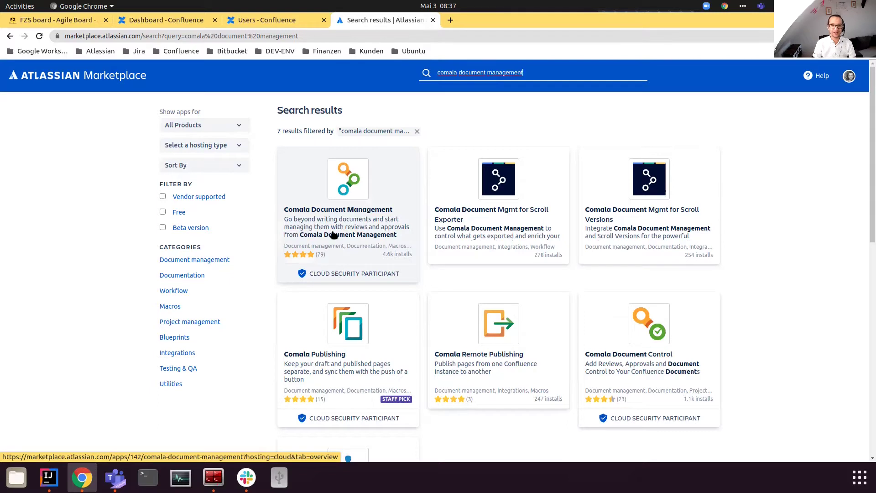
Step: Open the Comala Document Management listing from the Marketplace search results
{"action": "left_click", "coordinate": [332, 218]}
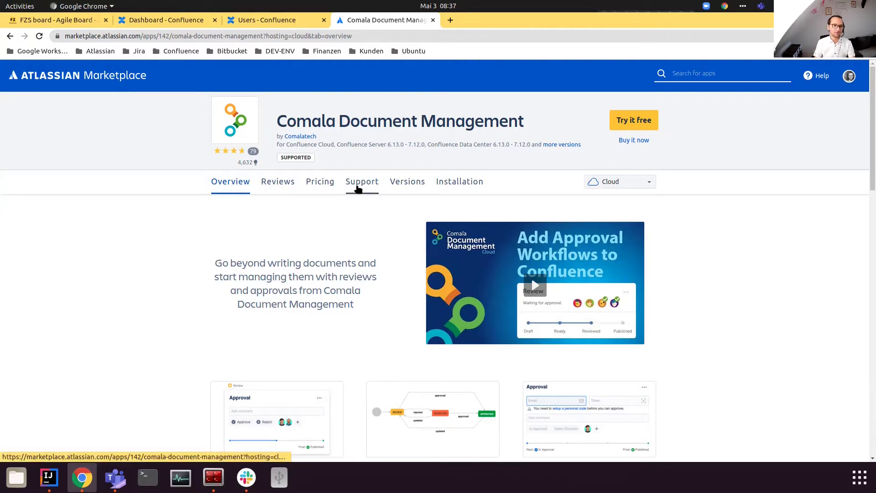
{"action": "mouse_move", "coordinate": [286, 161]}
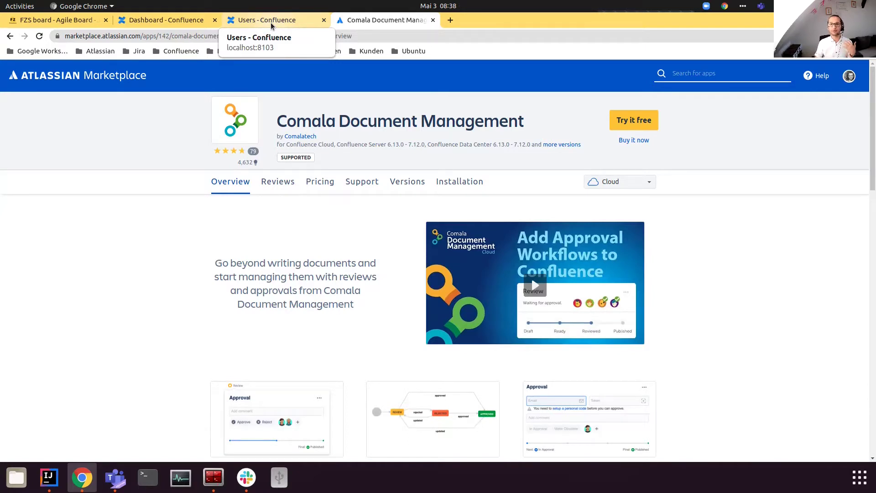
Step: Create a blank space named 'My Software Documentation', fixing the misspelled 'Documentation'
{"action": "left_click", "coordinate": [271, 20]}
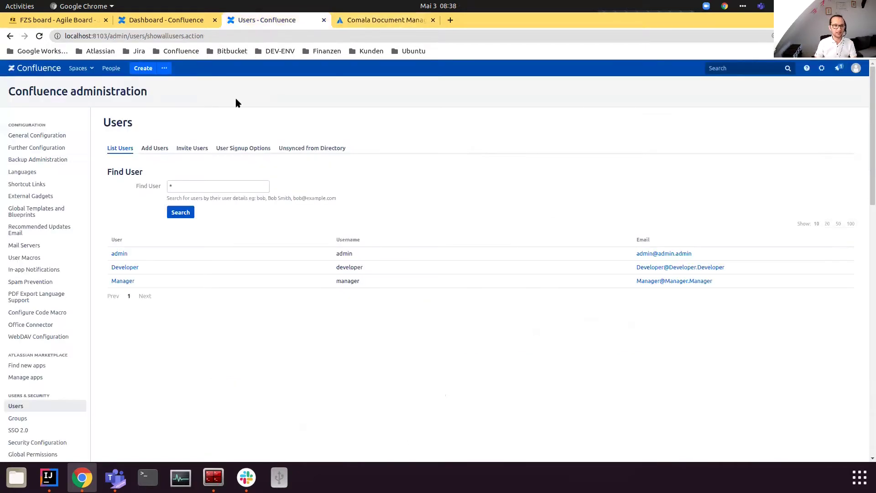
{"action": "mouse_move", "coordinate": [122, 254]}
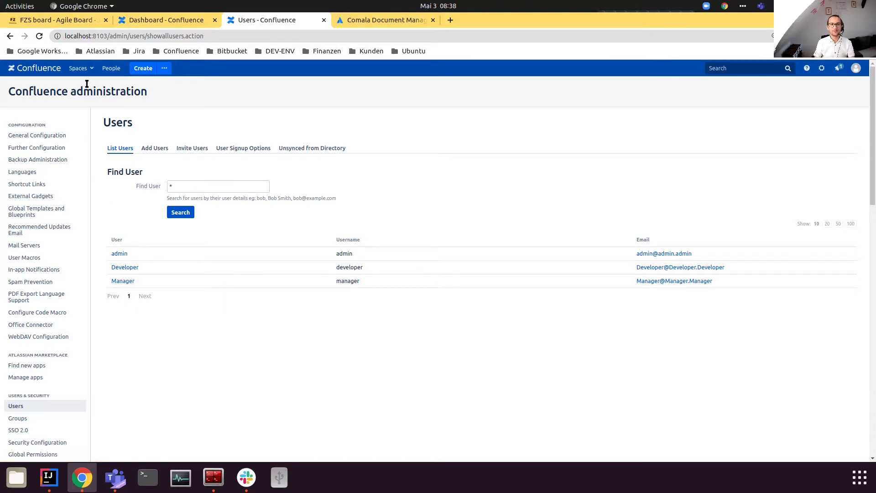
{"action": "left_click", "coordinate": [81, 68]}
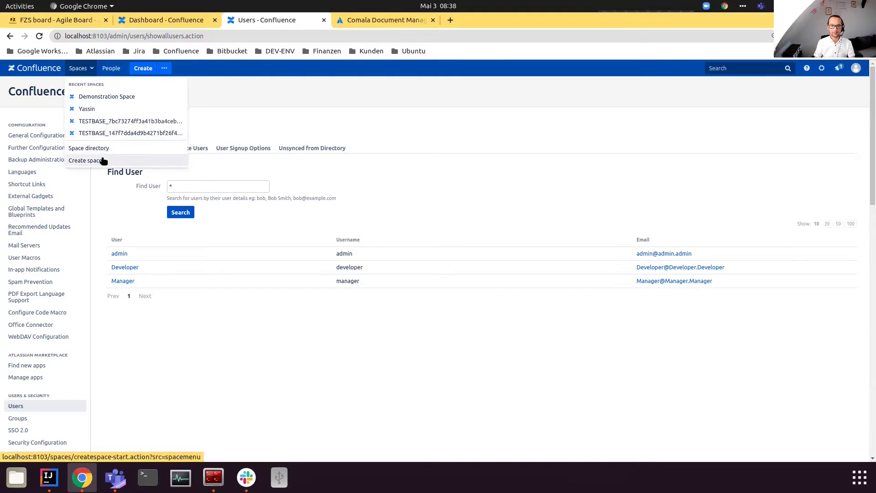
{"action": "left_click", "coordinate": [87, 161]}
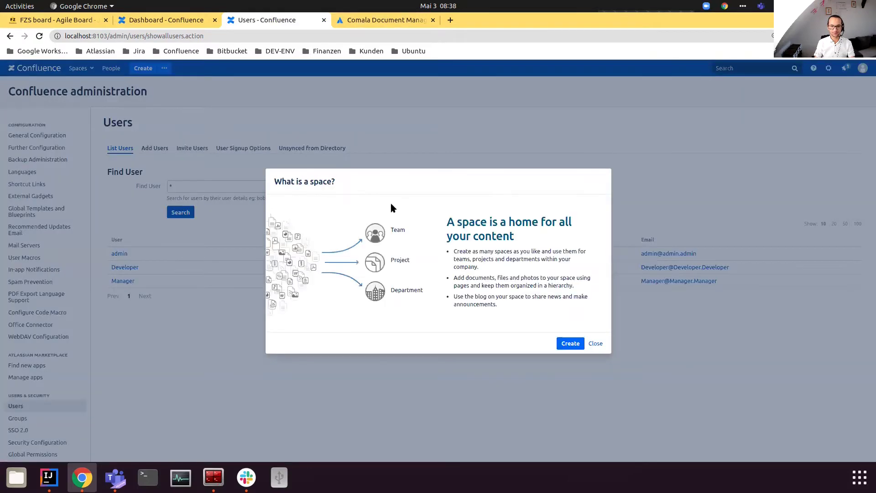
{"action": "left_click", "coordinate": [570, 343]}
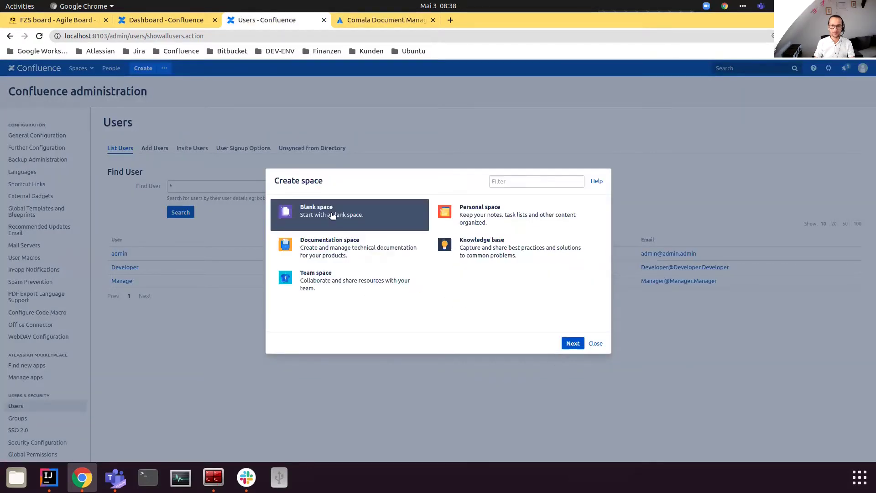
{"action": "left_click", "coordinate": [572, 343]}
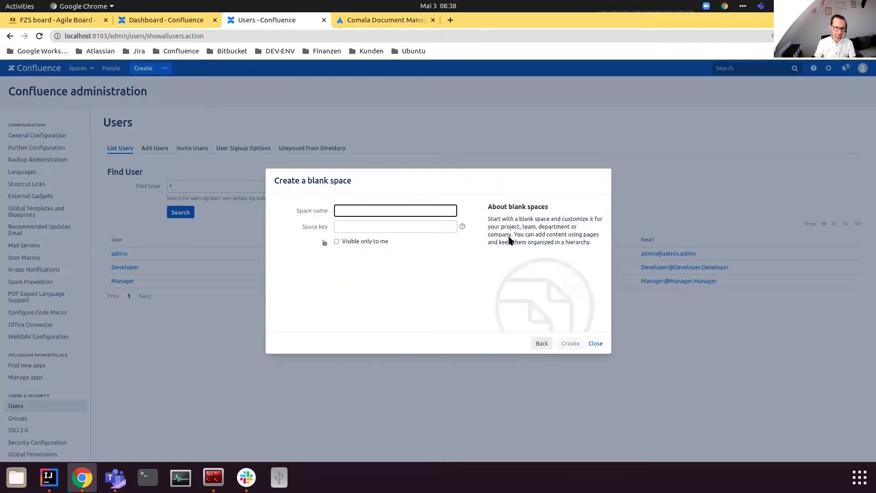
{"action": "type", "text": "My "}
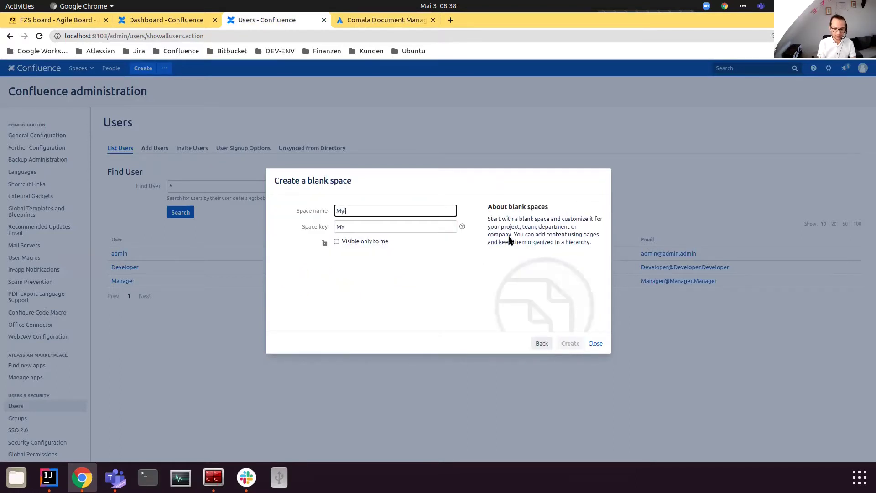
{"action": "type", "text": "P Softw"}
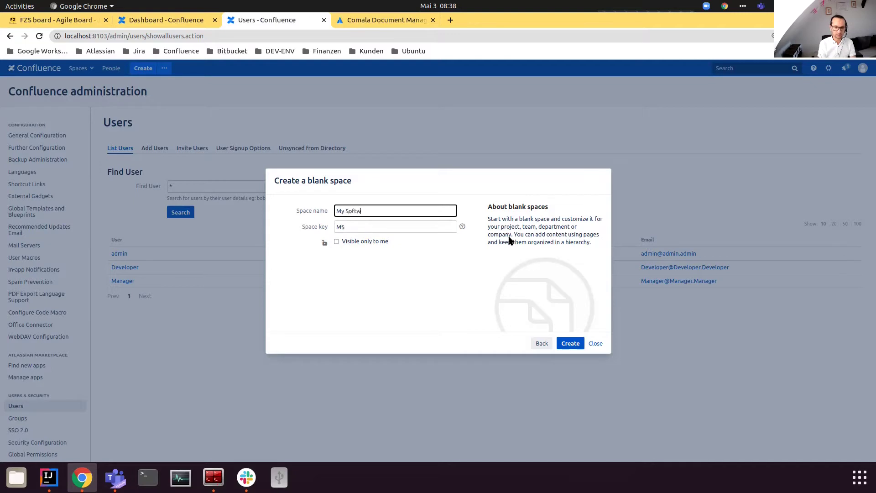
{"action": "type", "text": "are Docuemntation"}
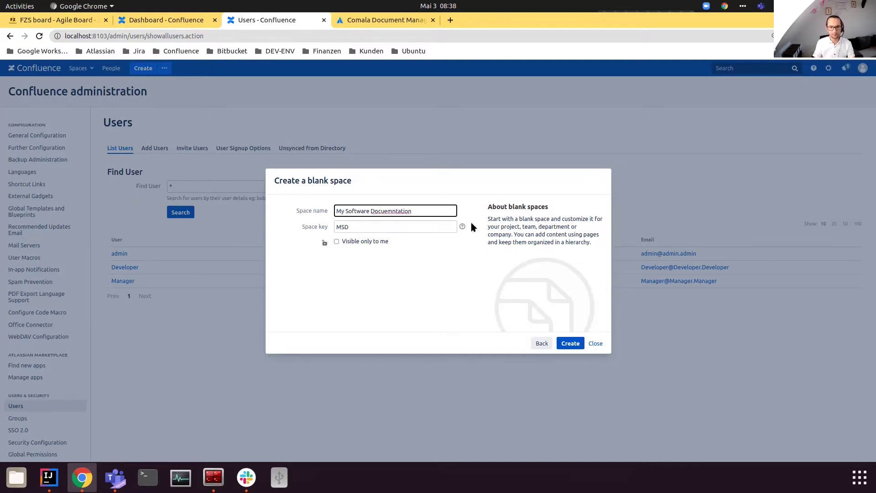
{"action": "double_click", "coordinate": [381, 211]}
{"action": "type", "text": "Documentation"}
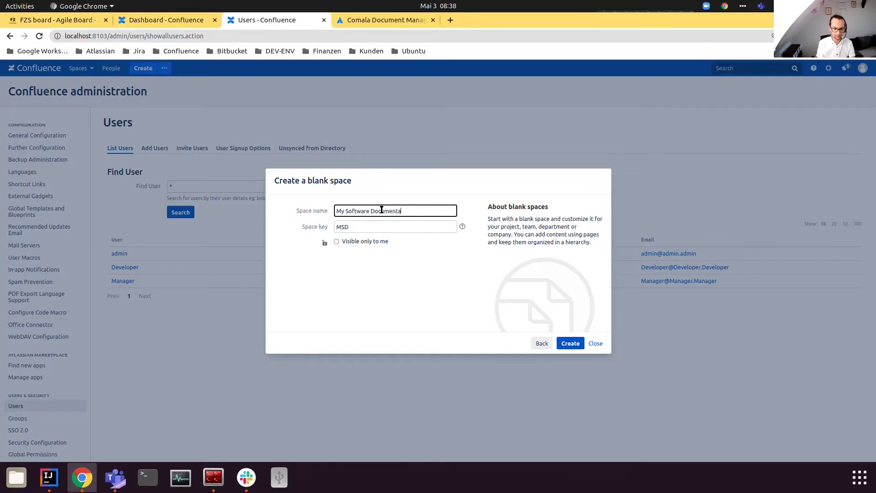
{"action": "left_click", "coordinate": [570, 343]}
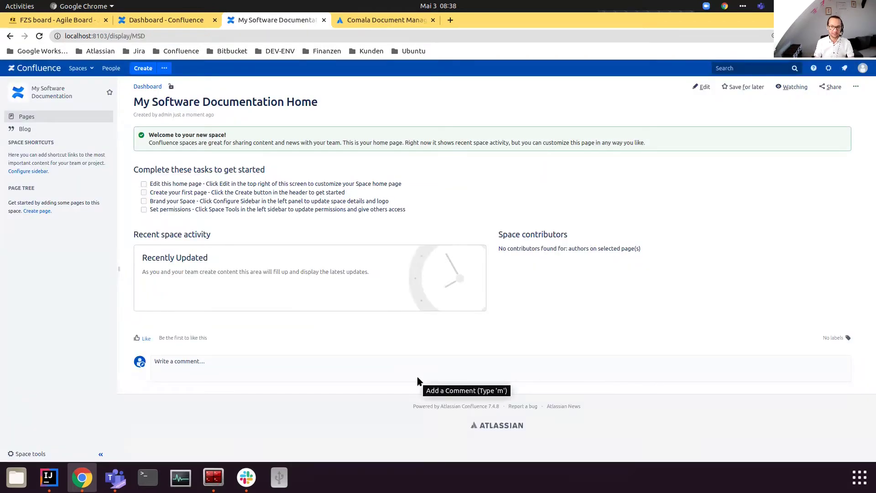
Step: Open Document Management from Space tools and load General configuration in a new tab
{"action": "left_click", "coordinate": [44, 454]}
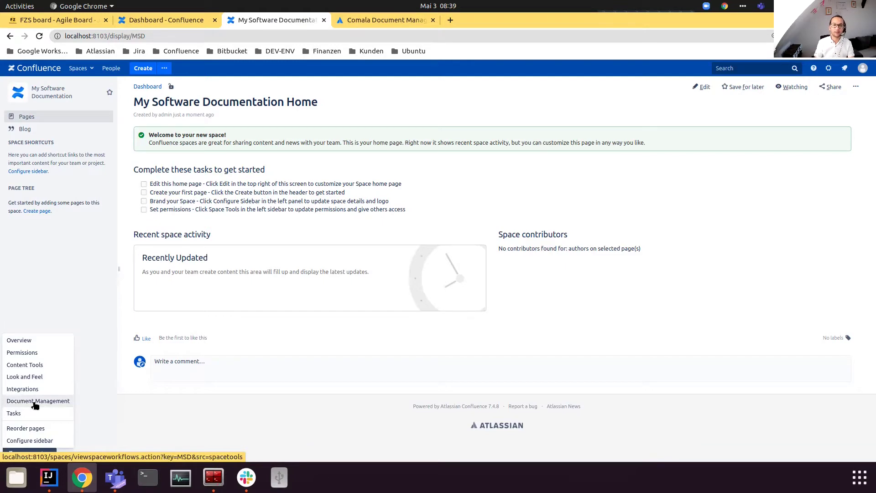
{"action": "left_click", "coordinate": [35, 401]}
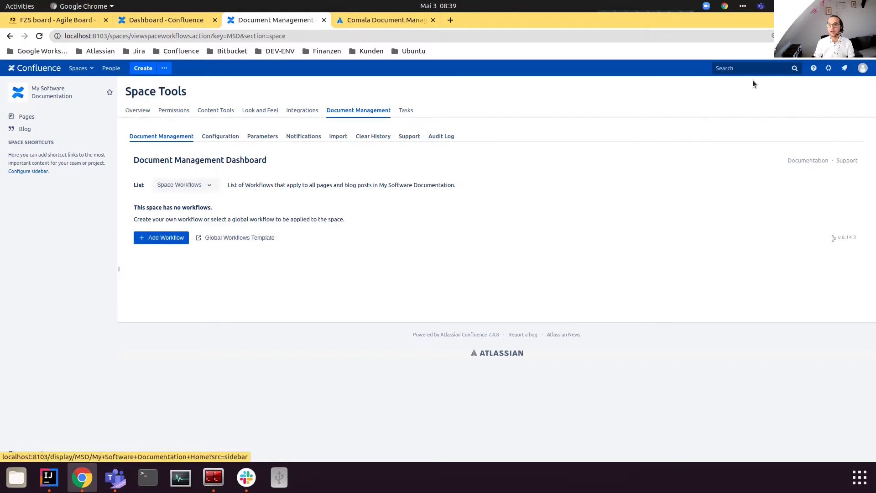
{"action": "left_click", "coordinate": [830, 70]}
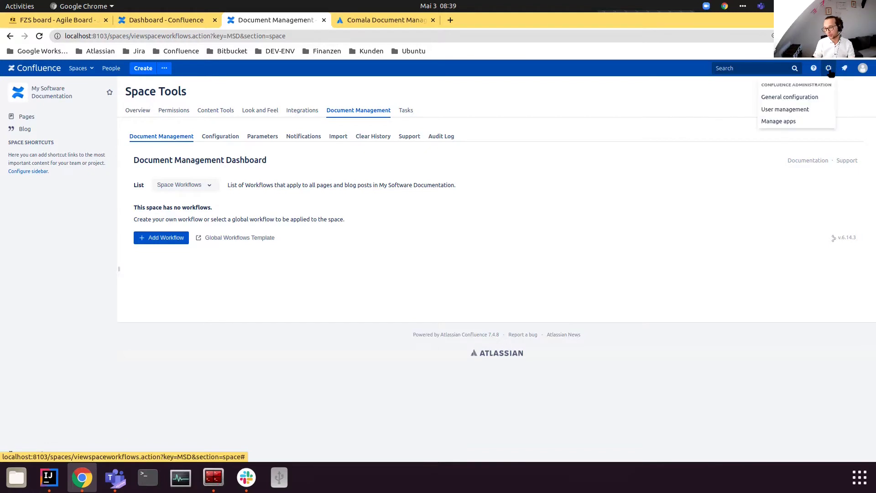
{"action": "middle_click", "coordinate": [817, 97]}
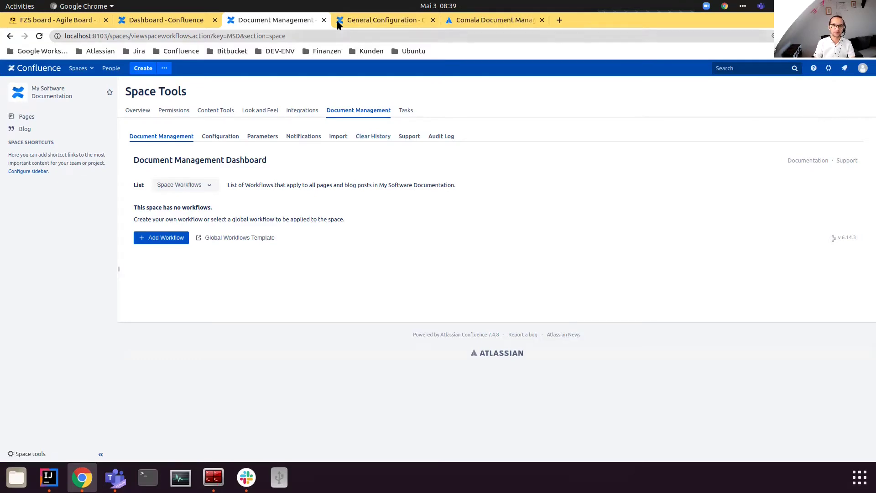
Step: In General Configuration, go to Global Workflows and open Import Workflows
{"action": "left_click", "coordinate": [354, 21]}
{"action": "scroll", "coordinate": [122, 387], "scroll_direction": "down", "scroll_amount": 10}
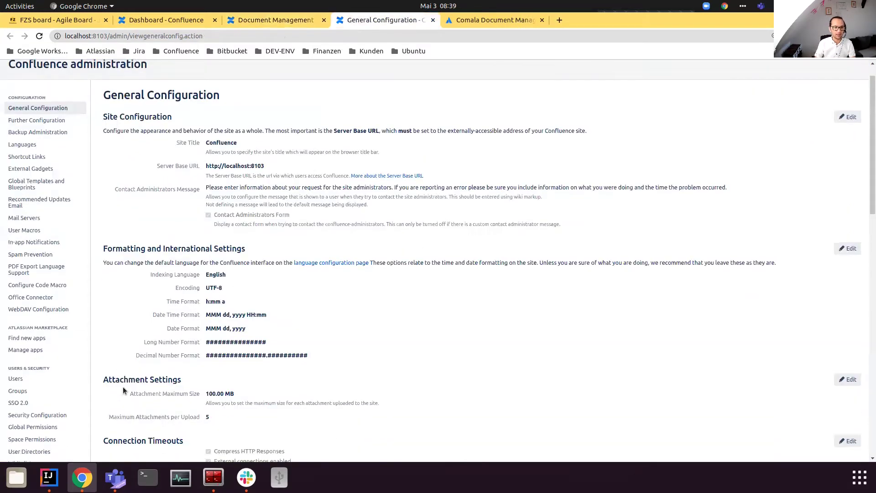
{"action": "left_click", "coordinate": [58, 287]}
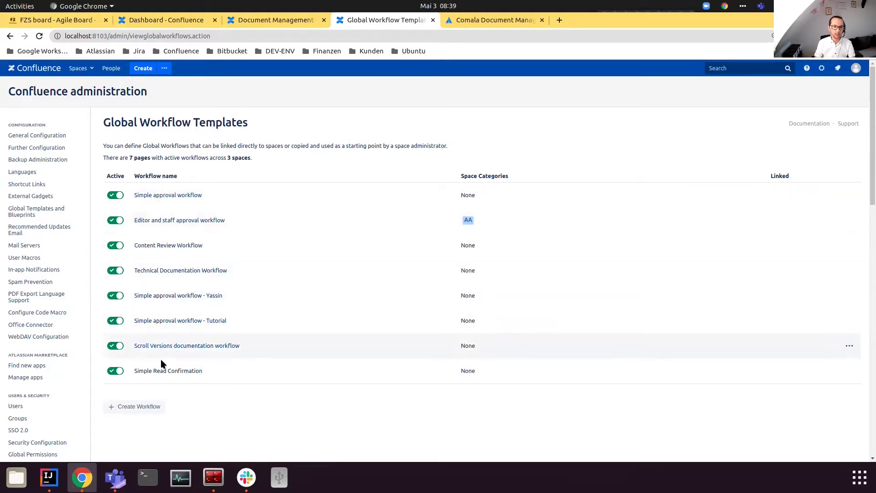
{"action": "scroll", "coordinate": [155, 404], "scroll_direction": "down", "scroll_amount": 5}
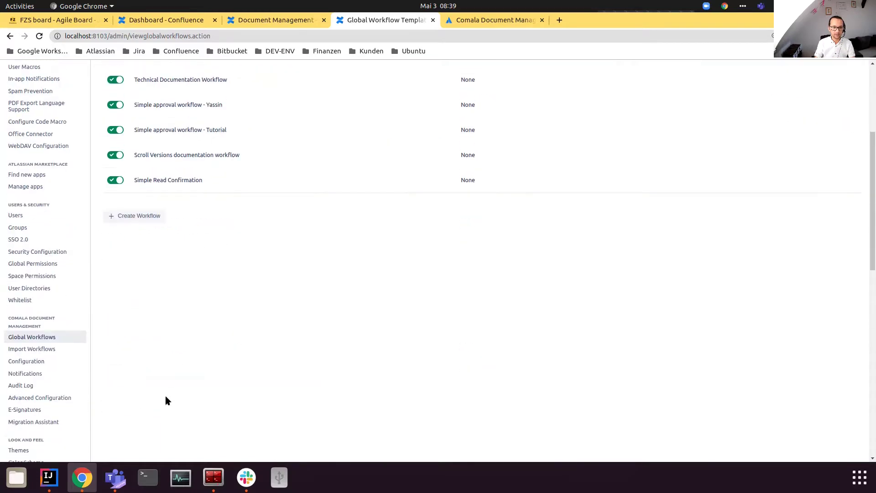
{"action": "left_click", "coordinate": [38, 323]}
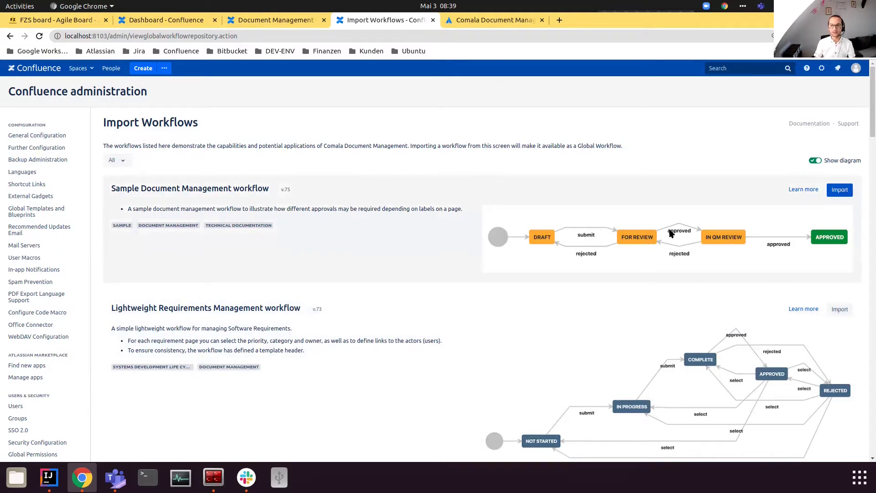
Step: Review the sample workflows and Comala Notifications settings, then return to the space dashboard
{"action": "scroll", "coordinate": [678, 285], "scroll_direction": "down", "scroll_amount": 3}
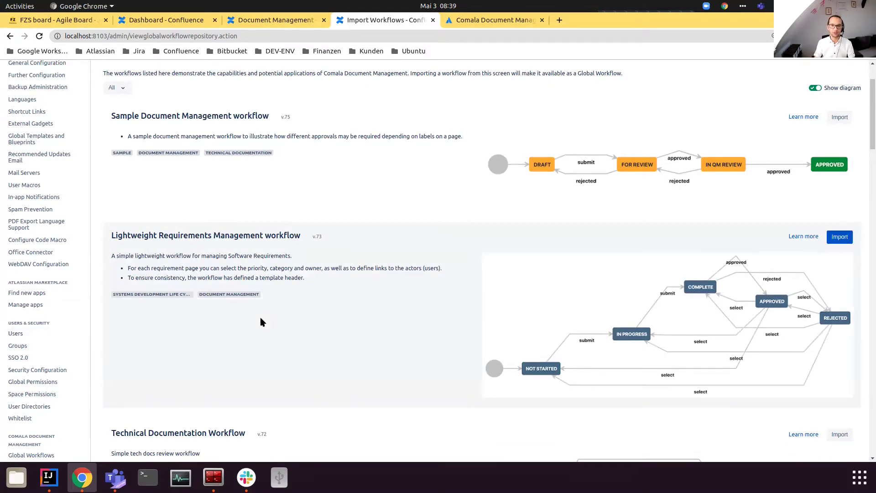
{"action": "scroll", "coordinate": [237, 306], "scroll_direction": "down", "scroll_amount": 1}
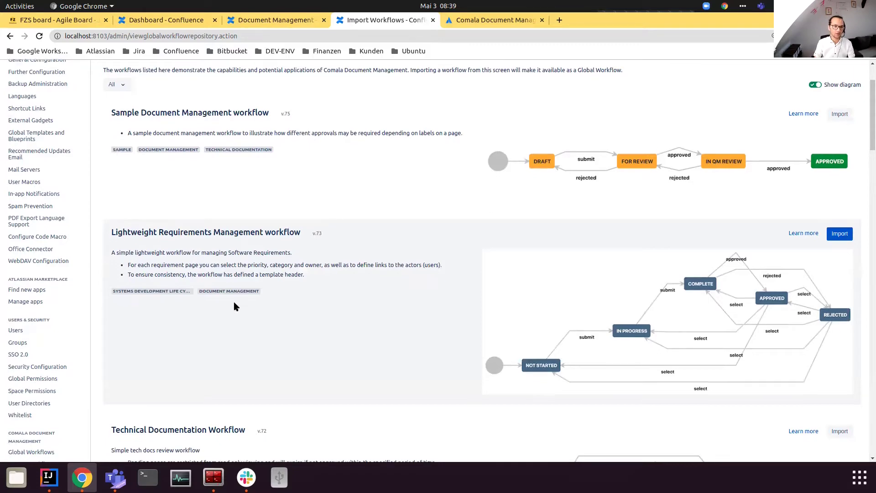
{"action": "scroll", "coordinate": [237, 307], "scroll_direction": "down", "scroll_amount": 4}
{"action": "scroll", "coordinate": [234, 306], "scroll_direction": "down", "scroll_amount": 1}
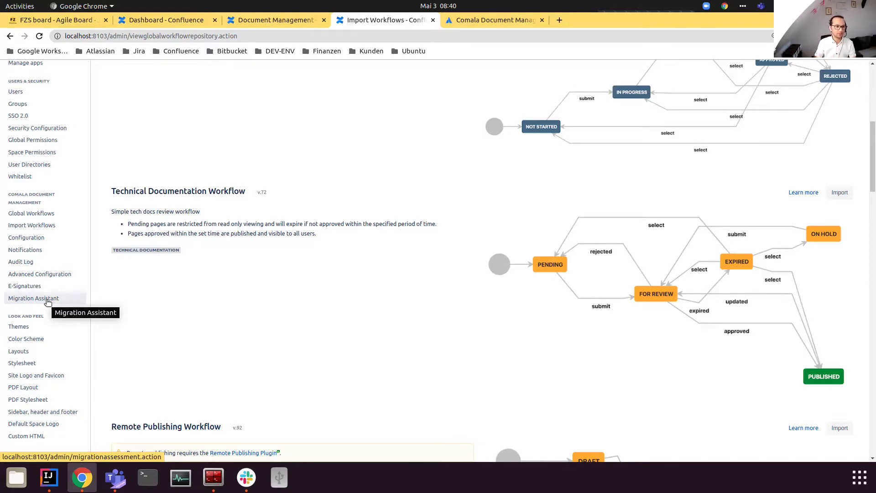
{"action": "left_click", "coordinate": [32, 254]}
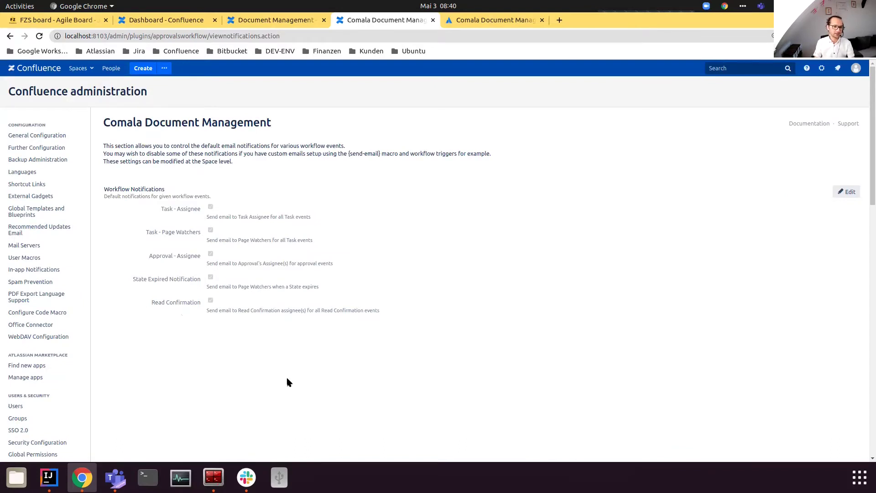
{"action": "scroll", "coordinate": [322, 302], "scroll_direction": "down", "scroll_amount": 4}
{"action": "scroll", "coordinate": [324, 300], "scroll_direction": "down", "scroll_amount": 2}
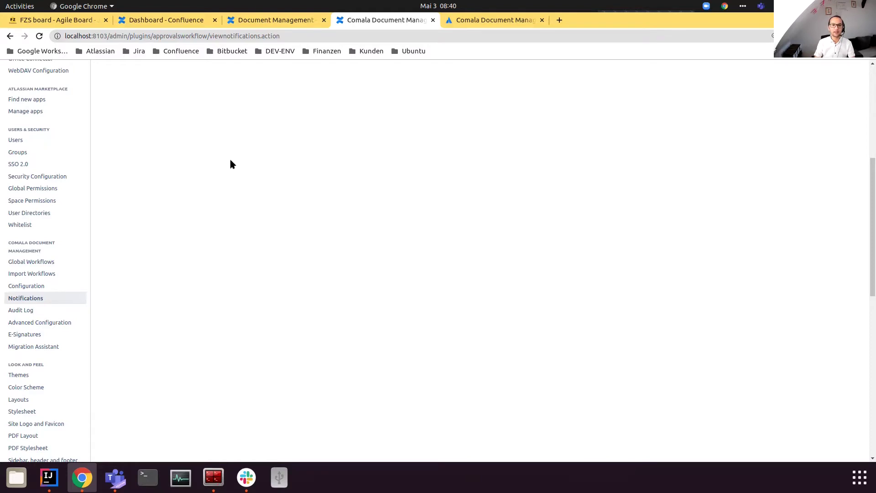
{"action": "left_click", "coordinate": [267, 24]}
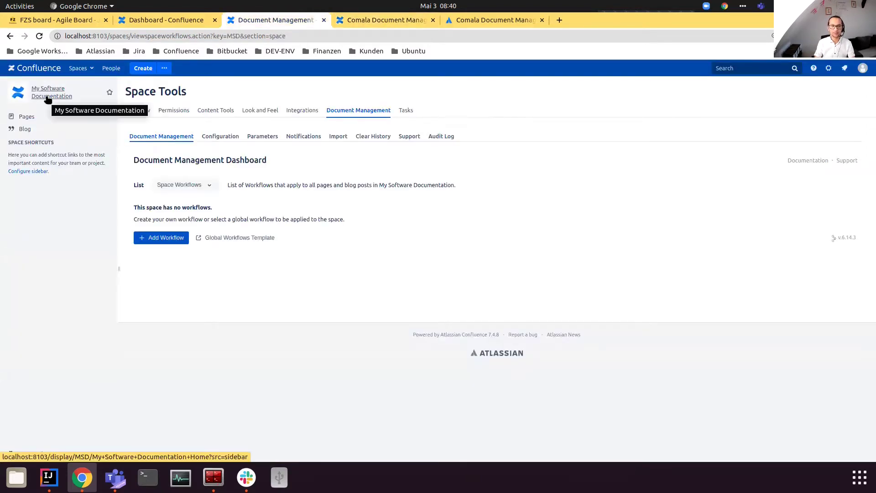
Step: Look through the space tools and workflow list type options on the dashboard
{"action": "left_click", "coordinate": [36, 454]}
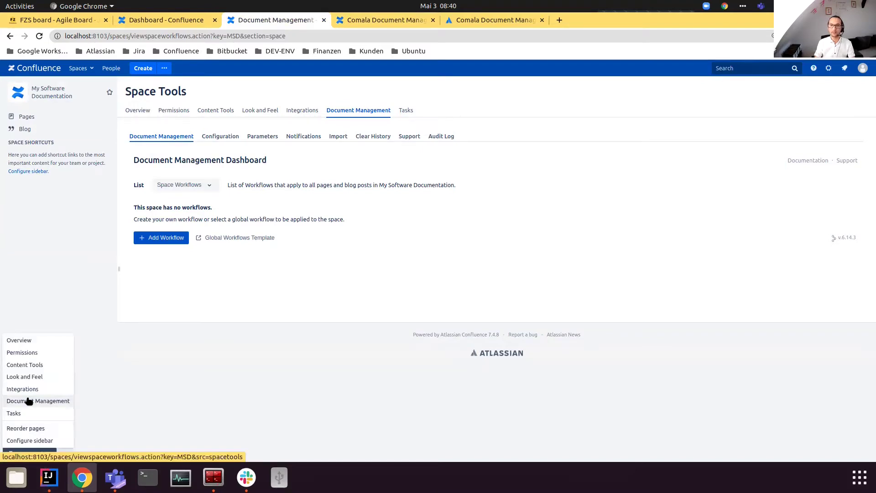
{"action": "left_click", "coordinate": [193, 307]}
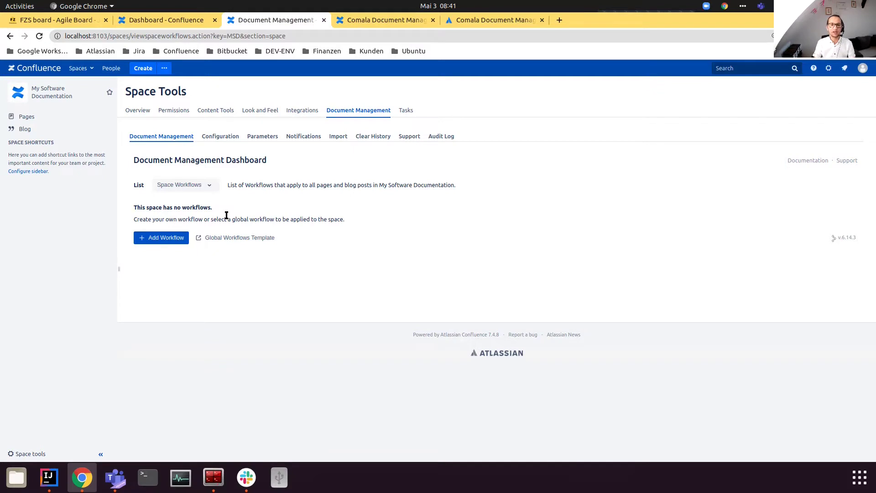
{"action": "left_click", "coordinate": [180, 186]}
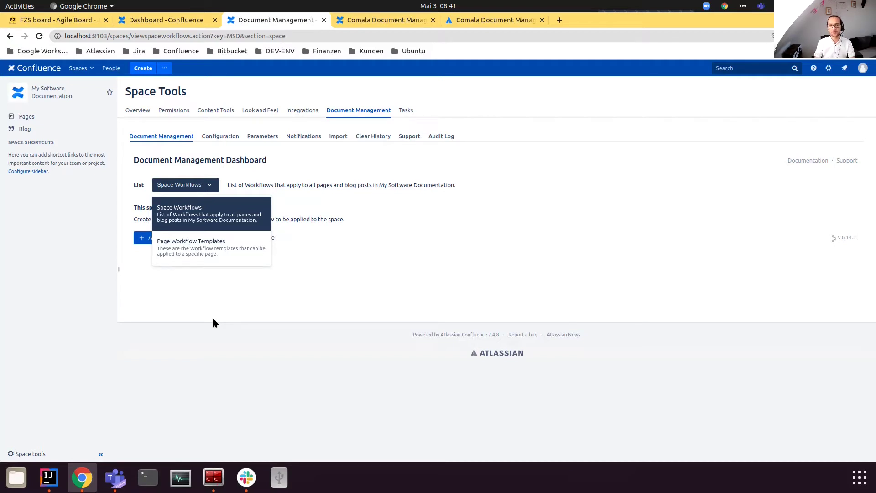
{"action": "left_click", "coordinate": [200, 187]}
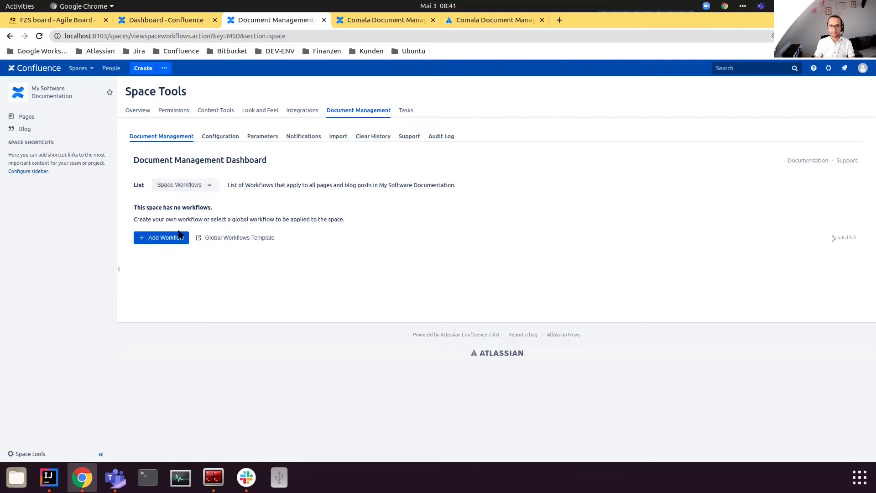
Step: Start and cancel Add Workflow, then open the space's Pages list in a new tab
{"action": "left_click", "coordinate": [160, 242]}
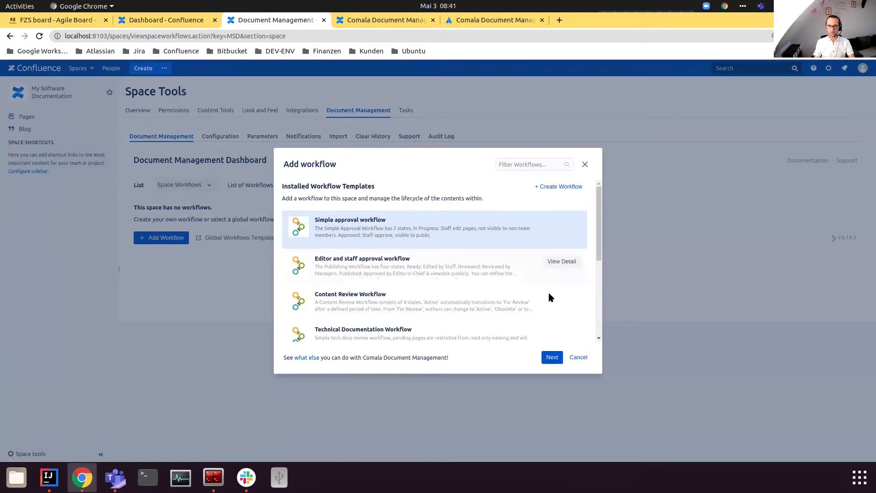
{"action": "left_click", "coordinate": [577, 358]}
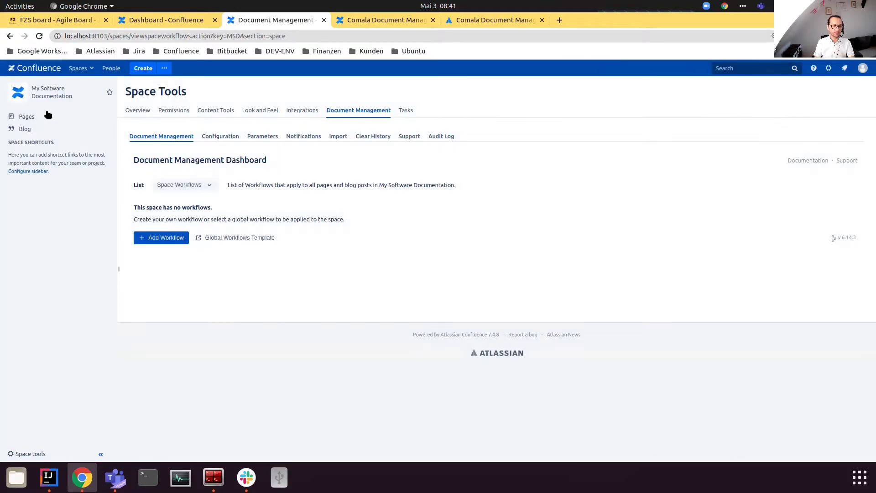
{"action": "middle_click", "coordinate": [37, 117]}
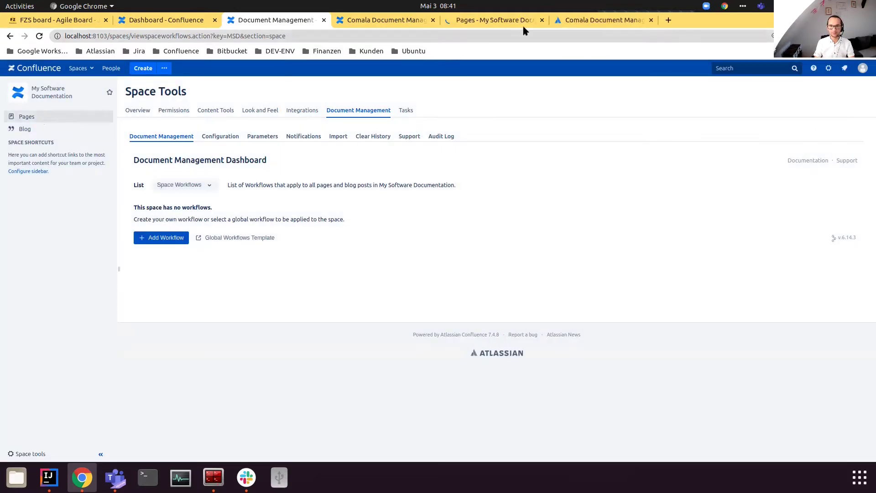
Step: Create and publish a page titled 'Technical Note - ABC123' from the Pages list
{"action": "left_click", "coordinate": [520, 23]}
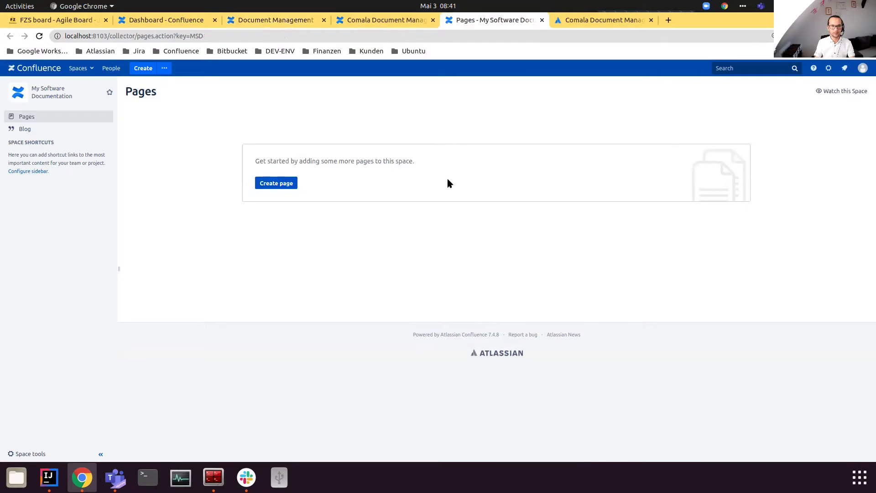
{"action": "left_click", "coordinate": [284, 185]}
{"action": "type", "text": "Technical Note - ABC123"}
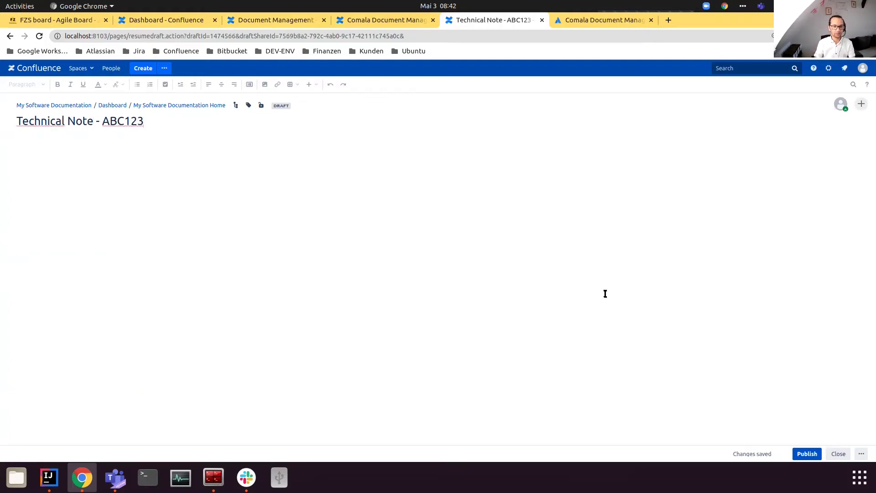
{"action": "left_click", "coordinate": [807, 453]}
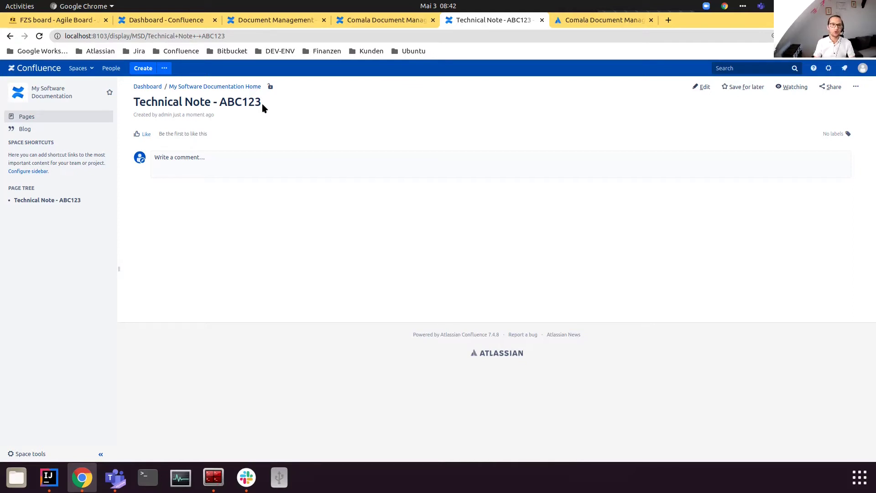
Step: Add the body text 'Draft' to the page and update it
{"action": "left_click", "coordinate": [703, 89]}
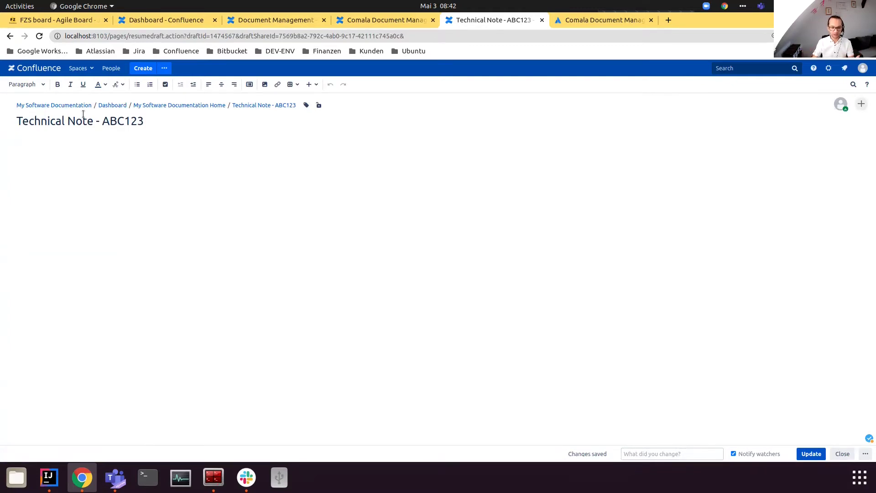
{"action": "type", "text": "Draft"}
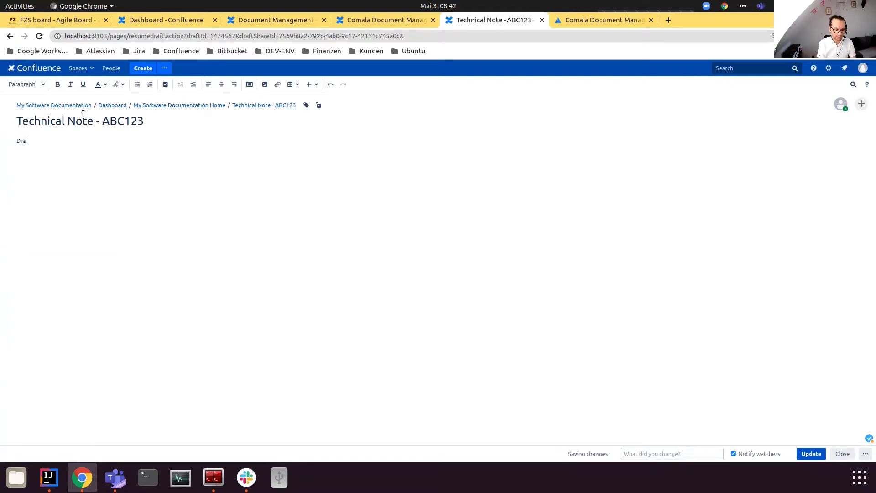
{"action": "left_click", "coordinate": [811, 453]}
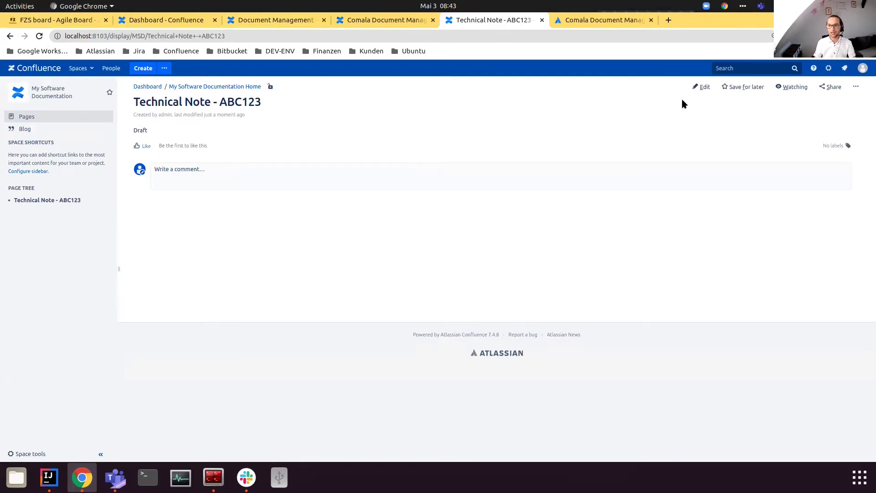
Step: Replace 'Draft' with 'Final' in the body and update the page
{"action": "left_click", "coordinate": [696, 92]}
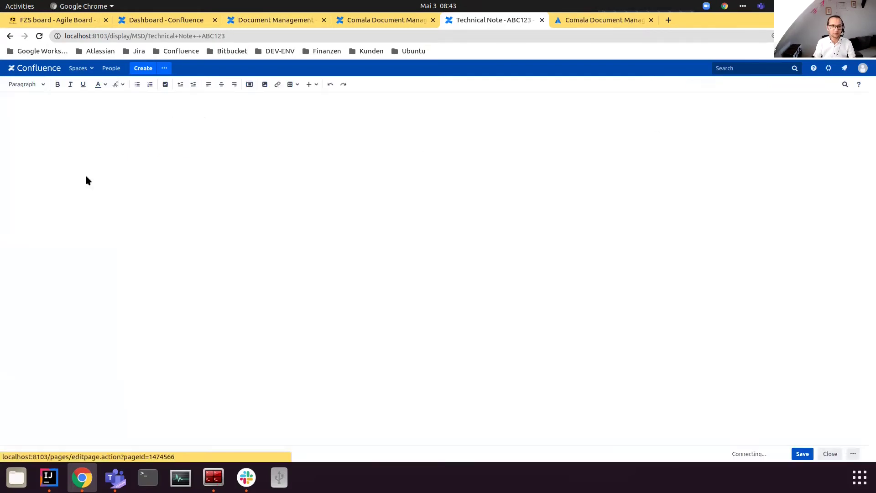
{"action": "double_click", "coordinate": [21, 138]}
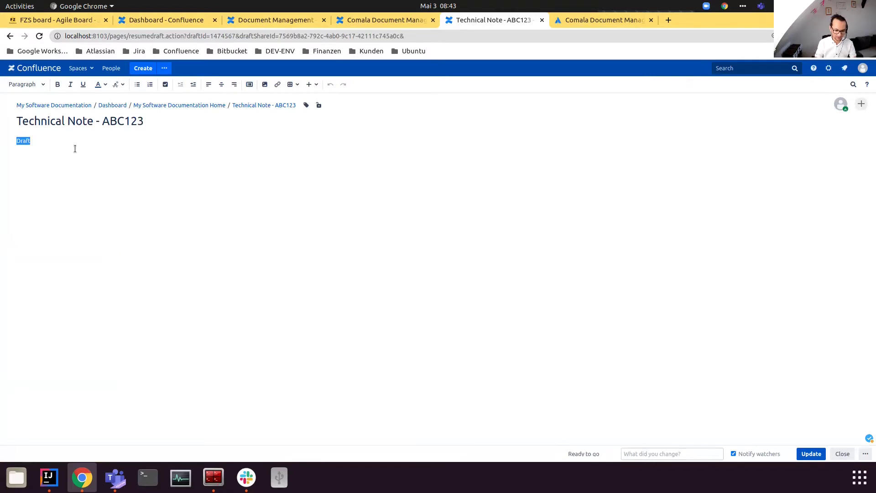
{"action": "type", "text": "Final"}
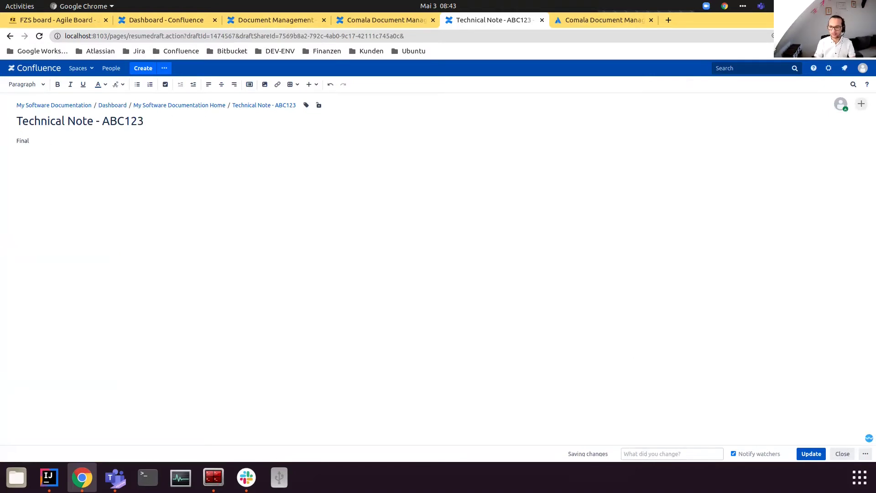
{"action": "left_click", "coordinate": [812, 455]}
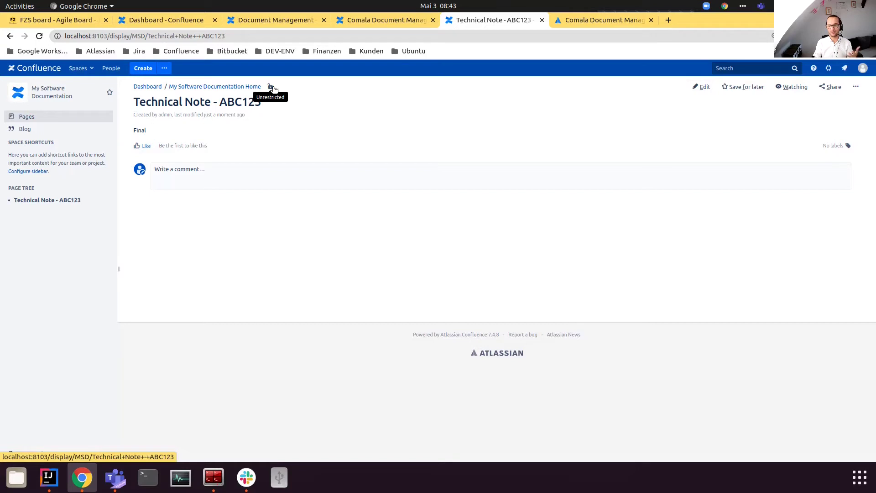
Step: Add the Simple approval workflow to the space, linked to the global template
{"action": "left_click", "coordinate": [272, 21]}
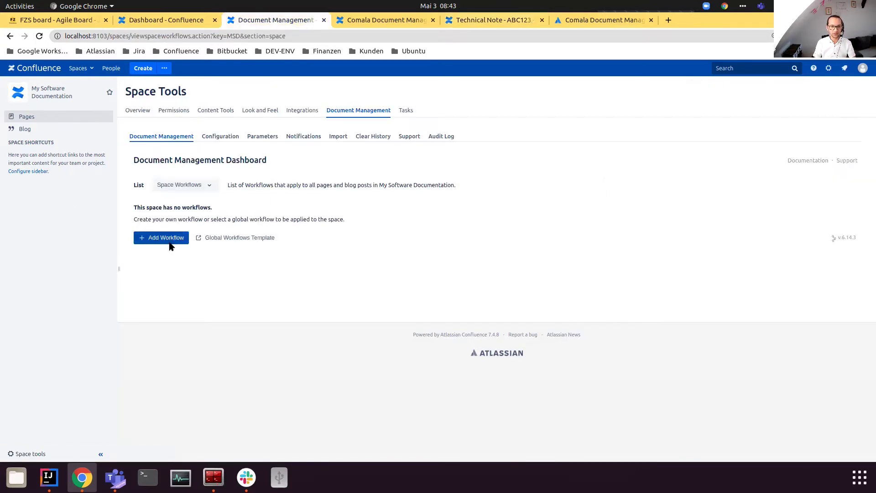
{"action": "left_click", "coordinate": [168, 242]}
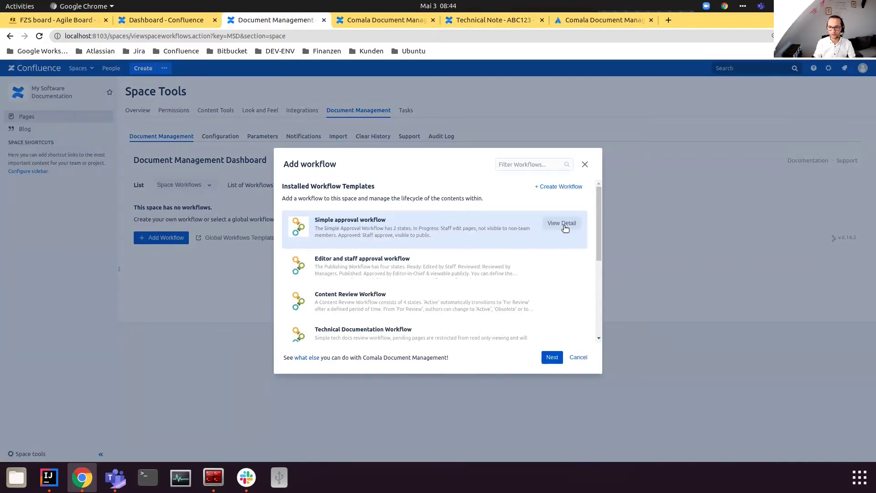
{"action": "left_click", "coordinate": [555, 359]}
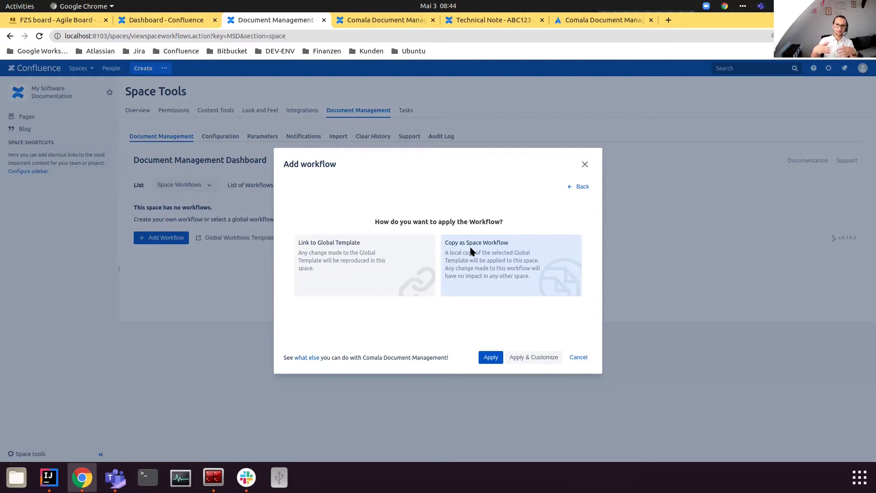
{"action": "left_click", "coordinate": [357, 250]}
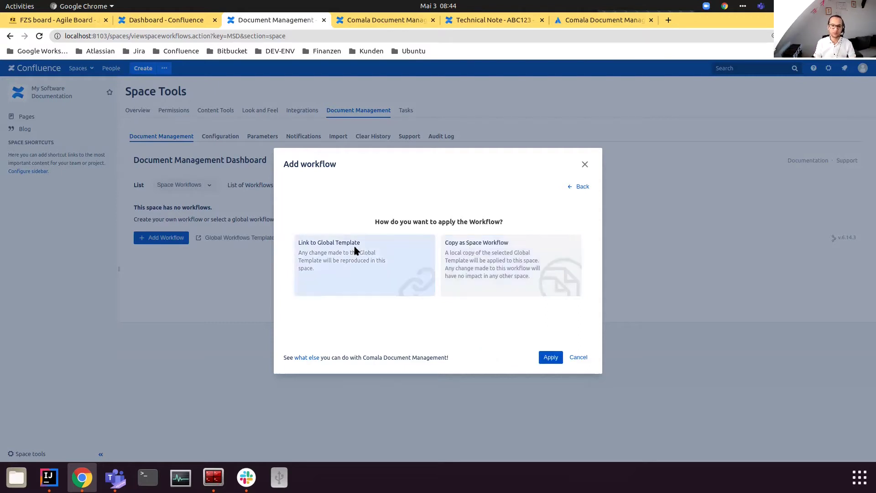
{"action": "left_click", "coordinate": [551, 358]}
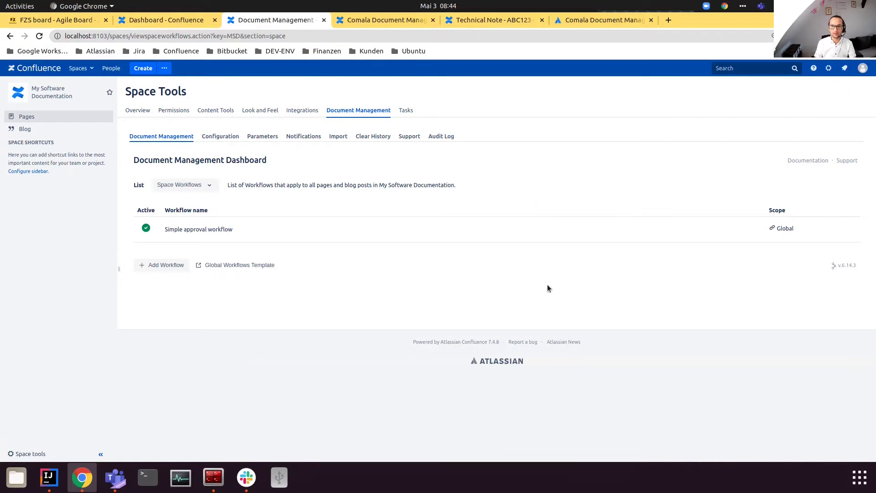
{"action": "left_click", "coordinate": [526, 26]}
Step: Reload Technical Note - ABC123, view its Simple approval workflow diagram, and close it
{"action": "key", "text": "F5"}
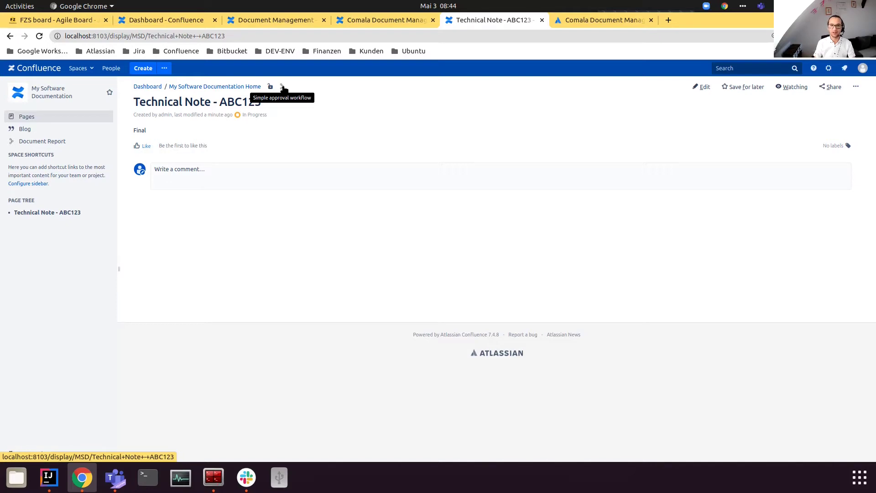
{"action": "left_click", "coordinate": [283, 87]}
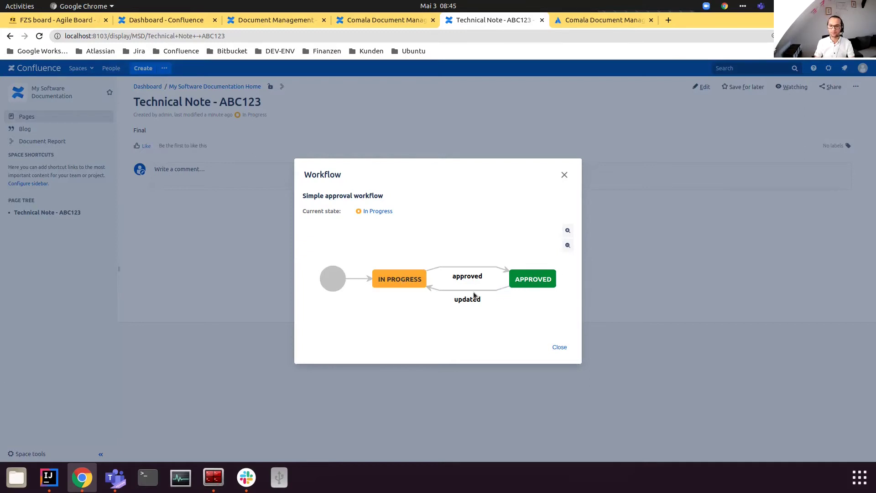
{"action": "left_click", "coordinate": [560, 347]}
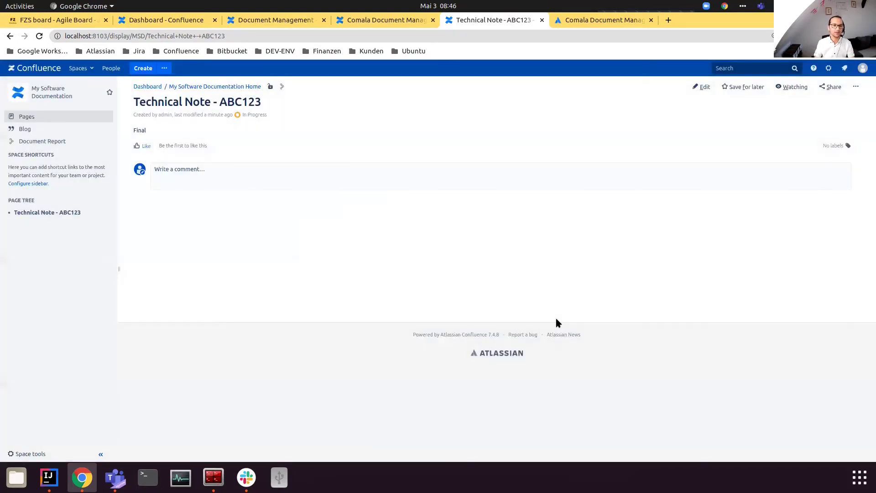
Step: Approve Technical Note - ABC123 with the comment 'Done. Looks good' and check its approval details
{"action": "left_click", "coordinate": [256, 115]}
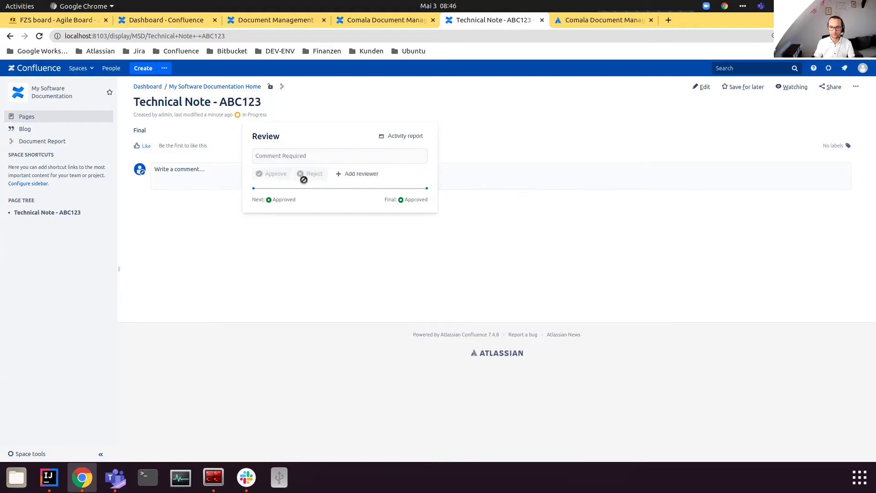
{"action": "left_click", "coordinate": [289, 156]}
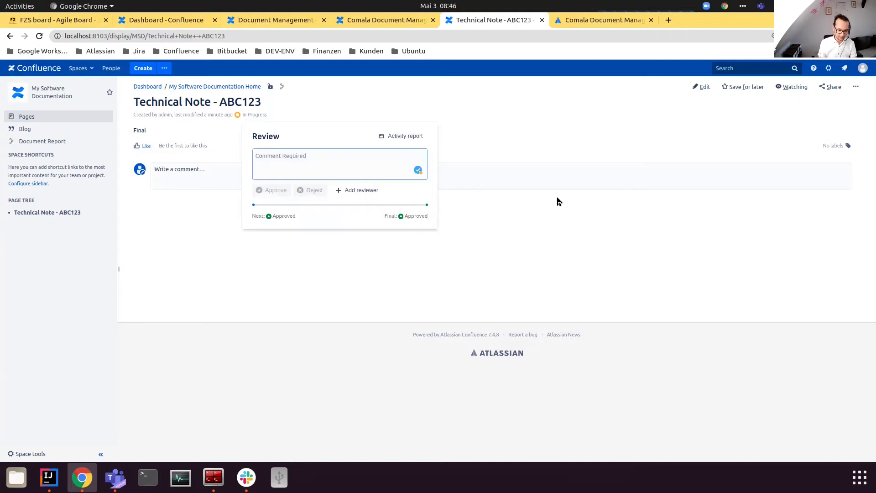
{"action": "type", "text": "Done"}
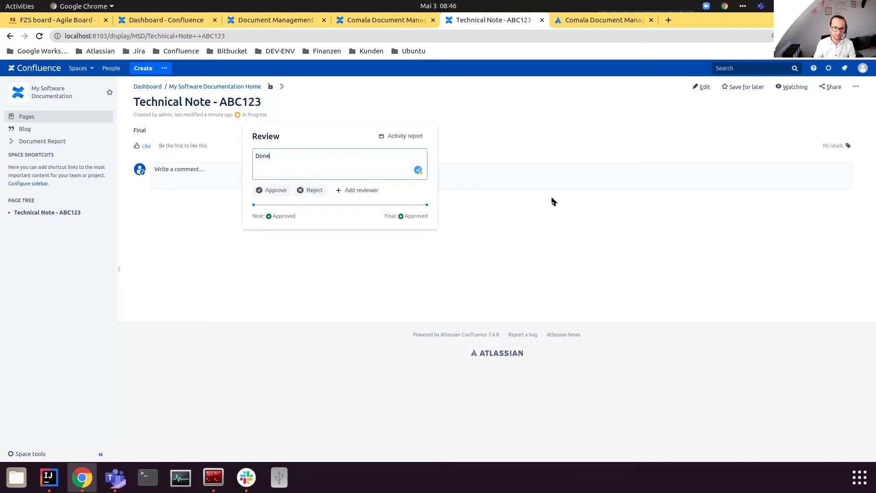
{"action": "type", "text": ". Looks good"}
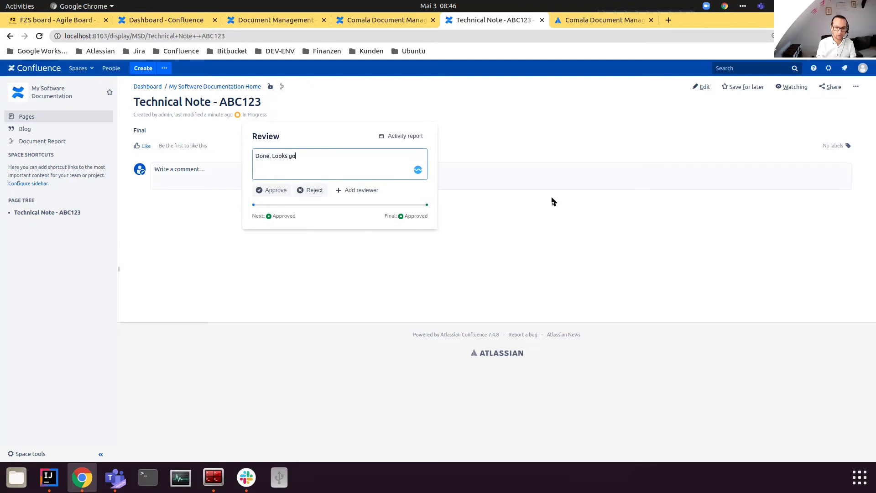
{"action": "left_click", "coordinate": [274, 189]}
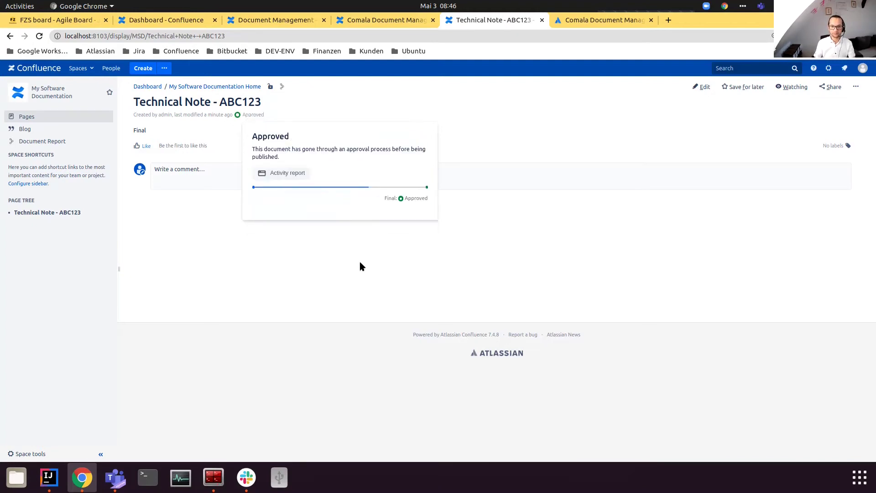
{"action": "left_click", "coordinate": [360, 266]}
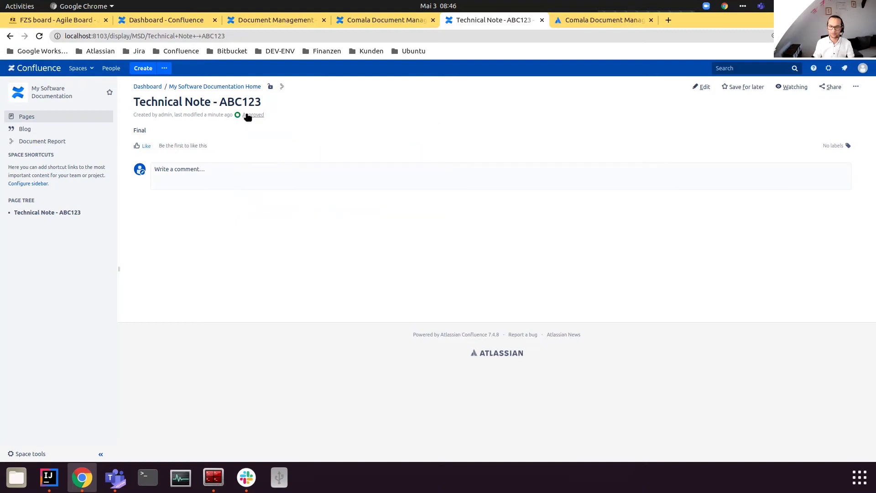
{"action": "left_click", "coordinate": [250, 115]}
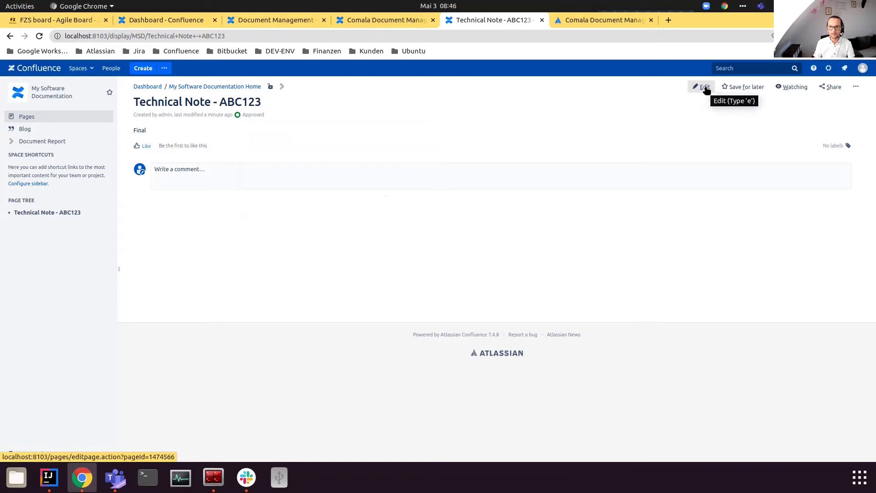
Step: Replace the page body with 'I am working on Chap.2 now' and update the page
{"action": "key", "text": "e"}
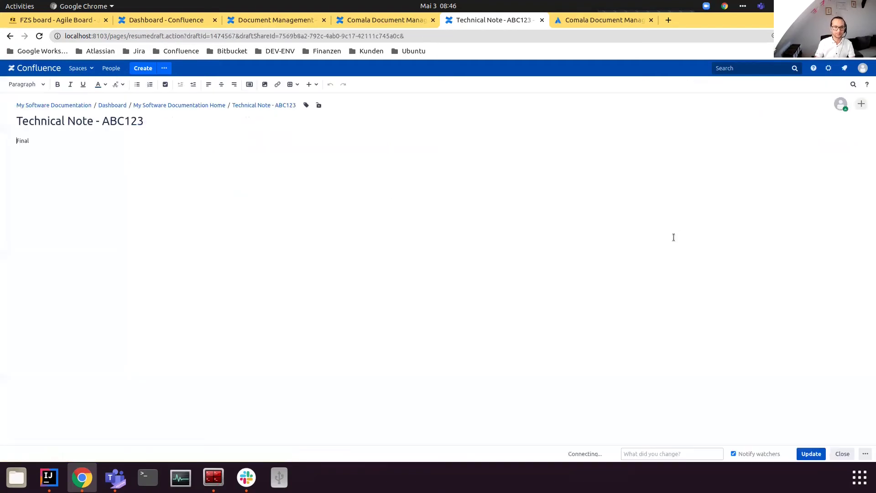
{"action": "key", "text": "ctrl+a"}
{"action": "key", "text": "BackSpace"}
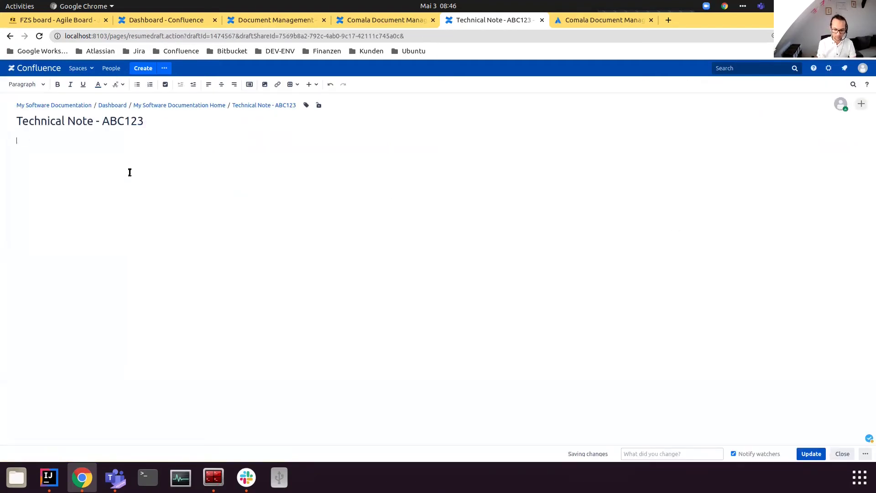
{"action": "type", "text": "I a"}
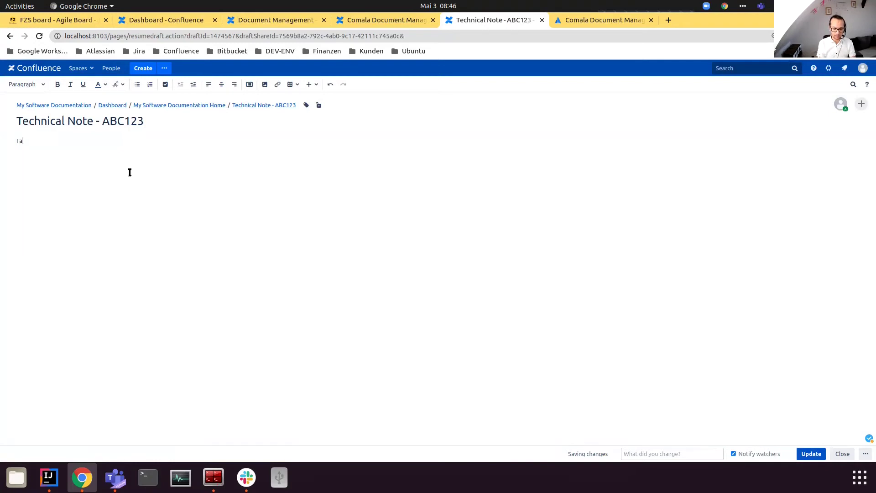
{"action": "type", "text": "m working on Cha"}
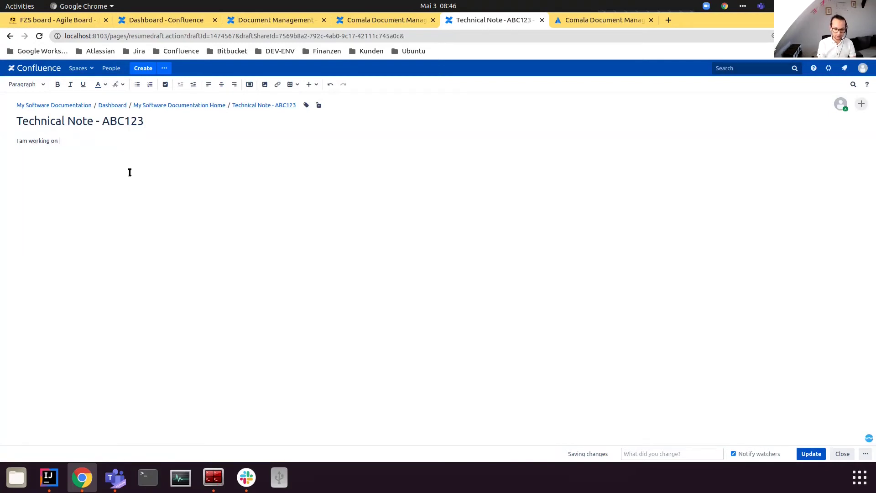
{"action": "type", "text": "p.2 now"}
{"action": "left_click", "coordinate": [811, 453]}
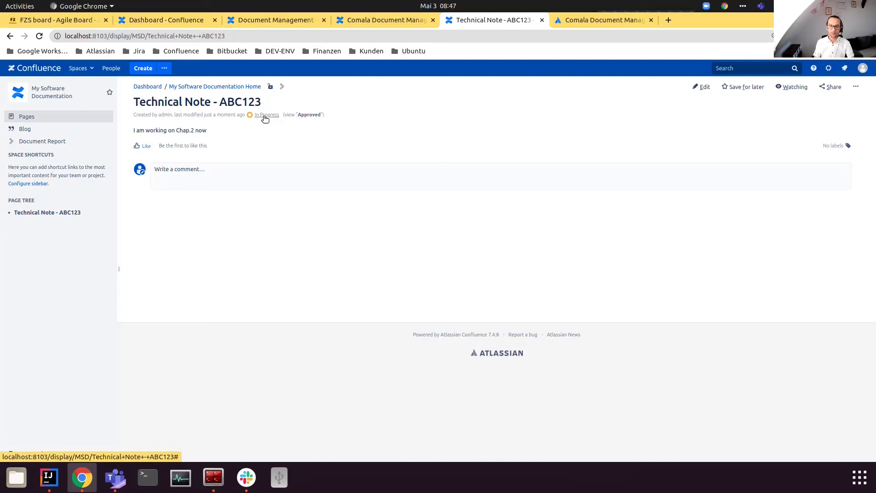
Step: Add the Manager user as reviewer with the note 'Please review' and assign the review
{"action": "left_click", "coordinate": [264, 118]}
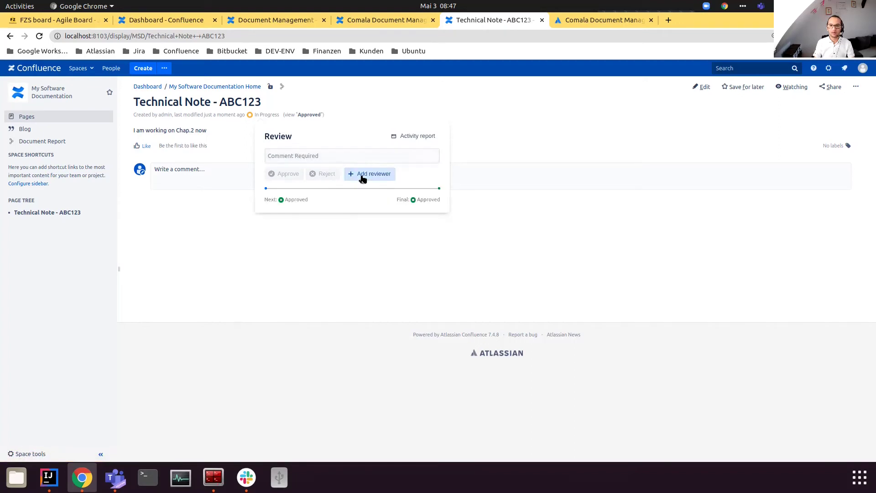
{"action": "left_click", "coordinate": [363, 179]}
{"action": "type", "text": "Manage"}
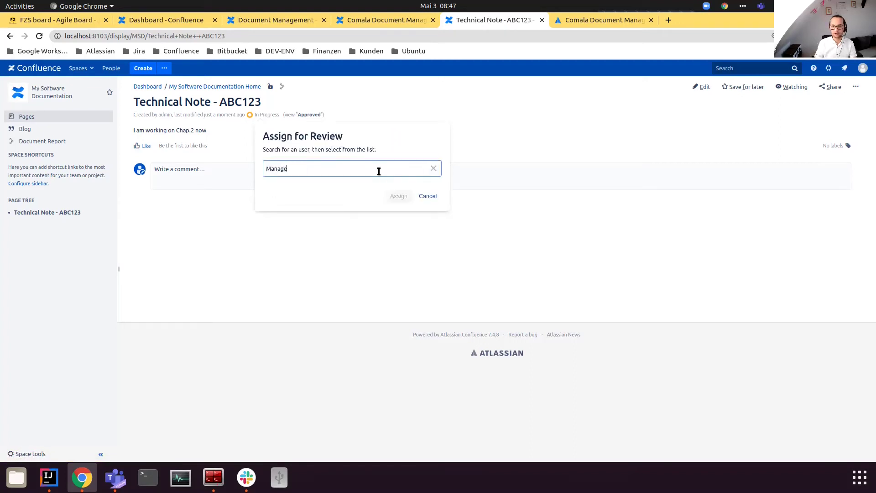
{"action": "left_click", "coordinate": [323, 191]}
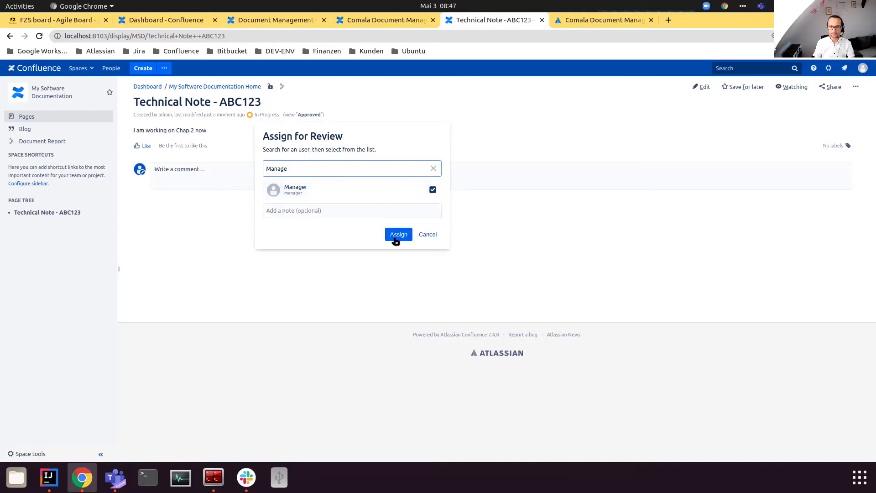
{"action": "left_click", "coordinate": [361, 212]}
{"action": "type", "text": "Pleas"}
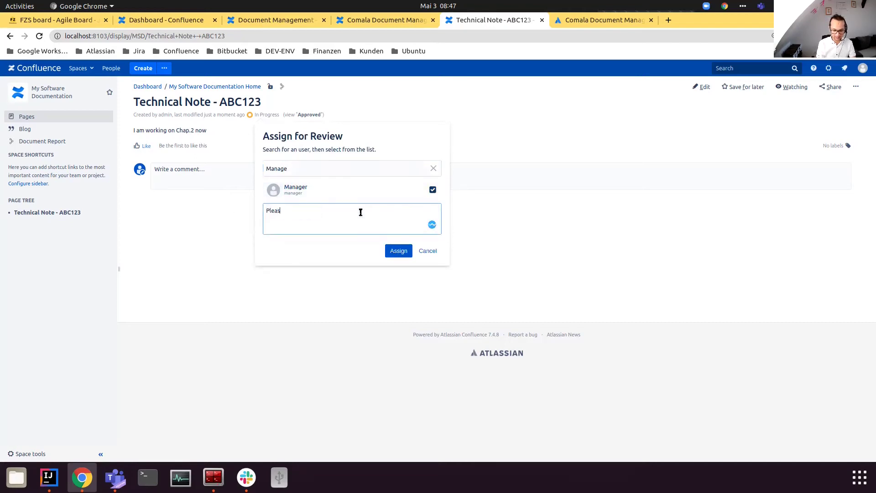
{"action": "type", "text": "e review"}
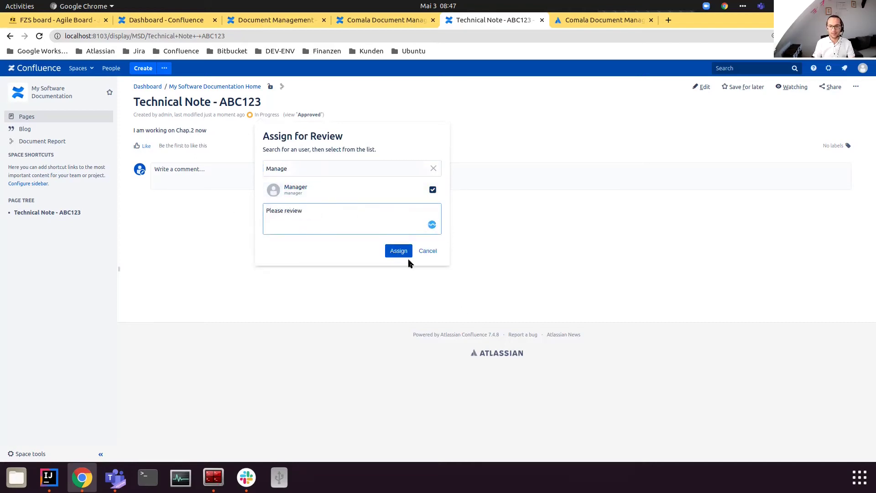
{"action": "left_click", "coordinate": [398, 251]}
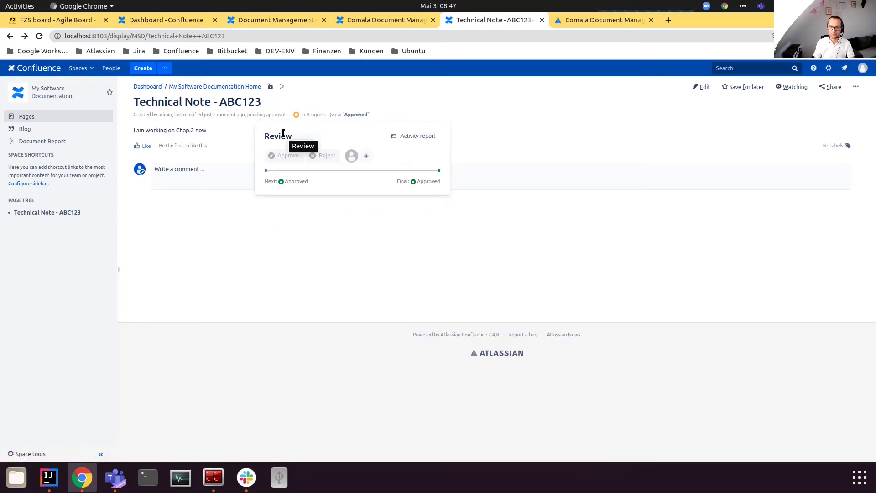
{"action": "left_click", "coordinate": [324, 228]}
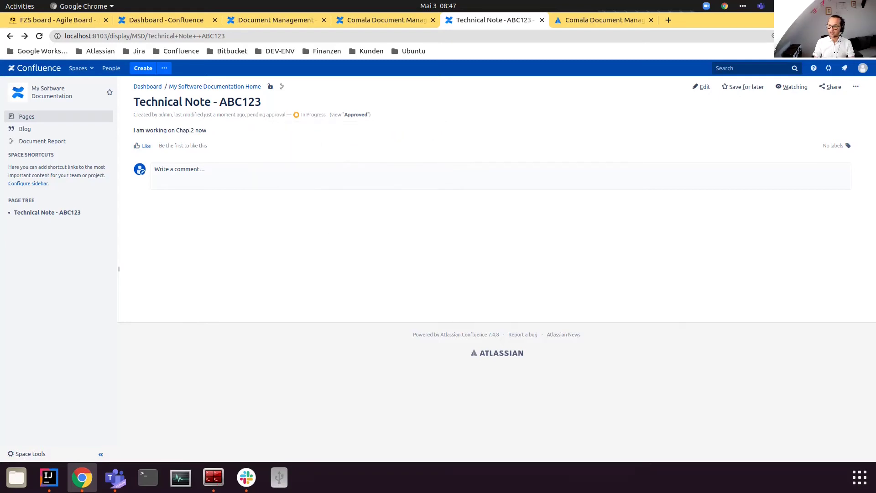
{"action": "left_click", "coordinate": [869, 35]}
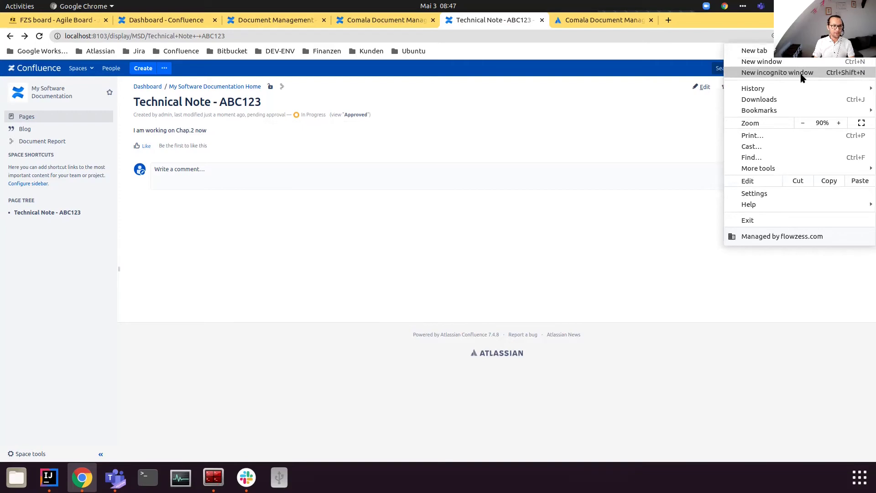
Step: Copy the localhost:8103 address and load it in a new incognito window
{"action": "left_click", "coordinate": [108, 33]}
{"action": "left_click_drag", "start_coordinate": [107, 35], "coordinate": [65, 34]}
{"action": "key", "text": "ctrl+c"}
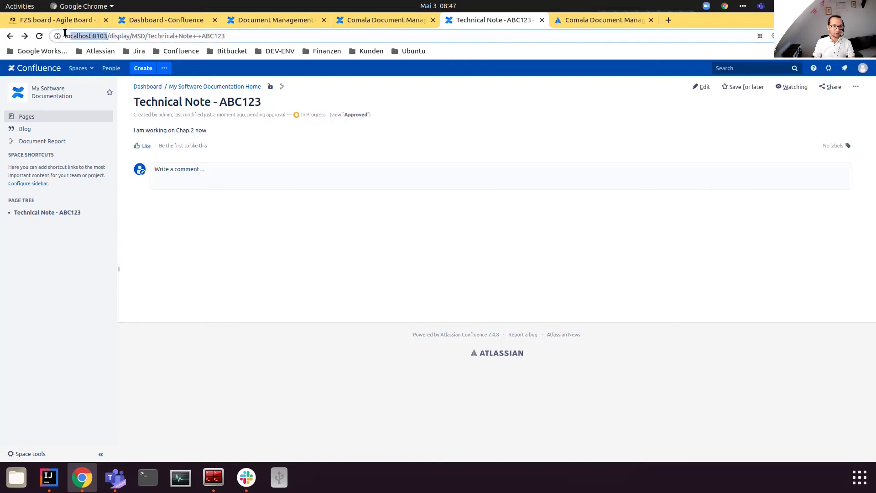
{"action": "left_click", "coordinate": [869, 36]}
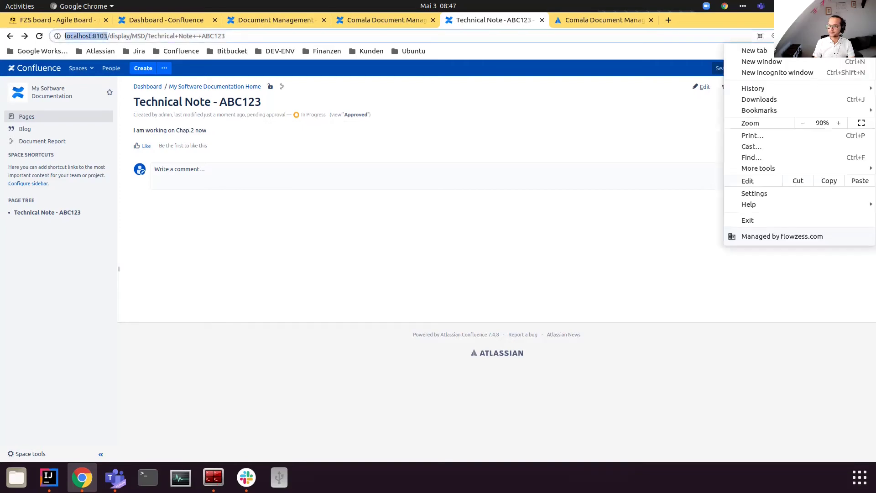
{"action": "left_click", "coordinate": [776, 73]}
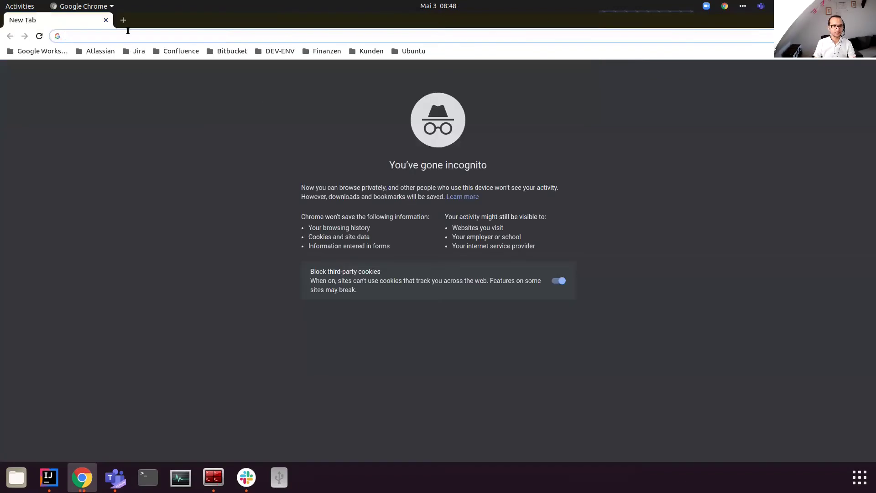
{"action": "key", "text": "ctrl+v"}
{"action": "key", "text": "Return"}
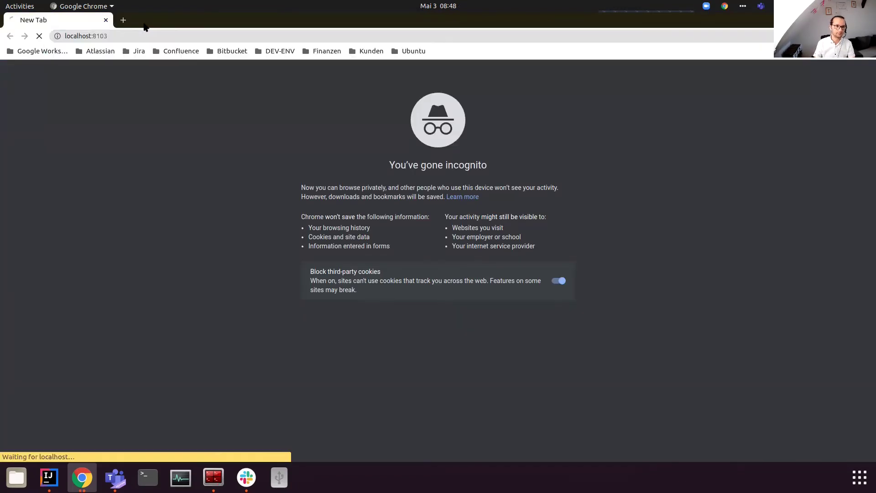
Step: Log in to Confluence with the manager user's username and password
{"action": "type", "text": "Manager"}
{"action": "key", "text": "Tab"}
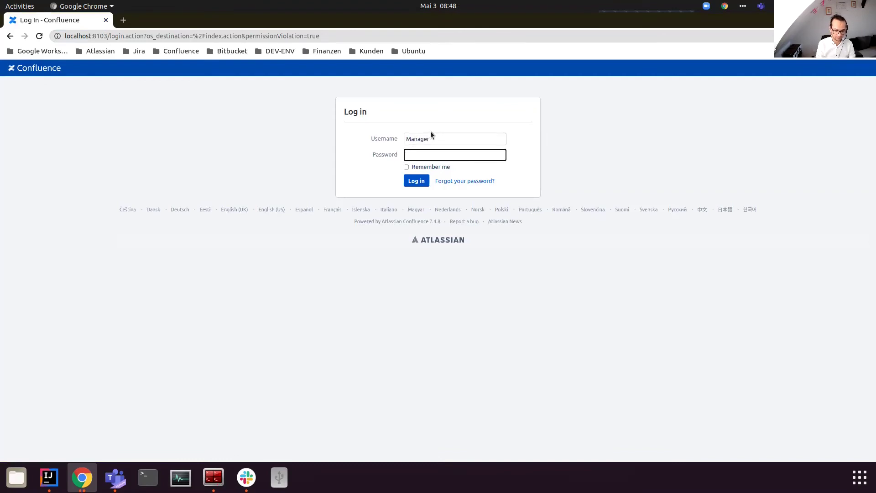
{"action": "double_click", "coordinate": [433, 134]}
{"action": "type", "text": "manager"}
{"action": "key", "text": "Tab"}
{"action": "type", "text": "manager"}
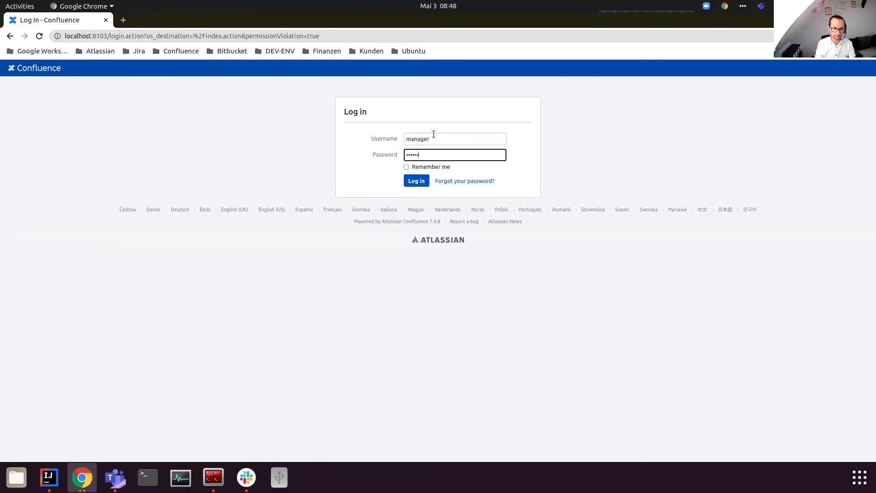
{"action": "left_click", "coordinate": [418, 184]}
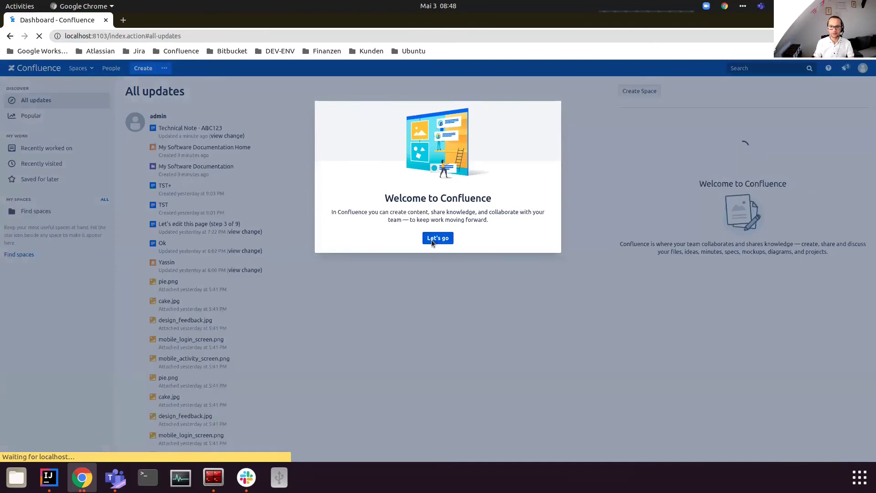
Step: Dismiss the welcome dialog and open Technical Note - ABC123 from the review assignment notification
{"action": "left_click", "coordinate": [431, 239]}
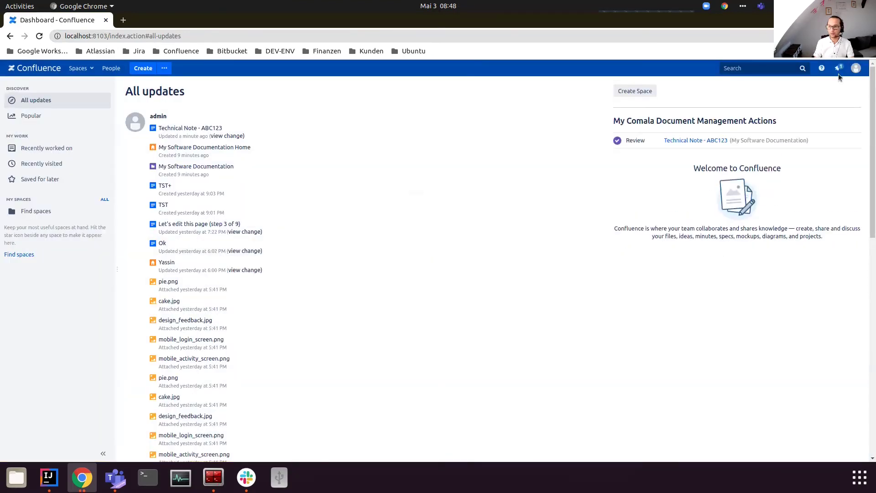
{"action": "left_click", "coordinate": [838, 70]}
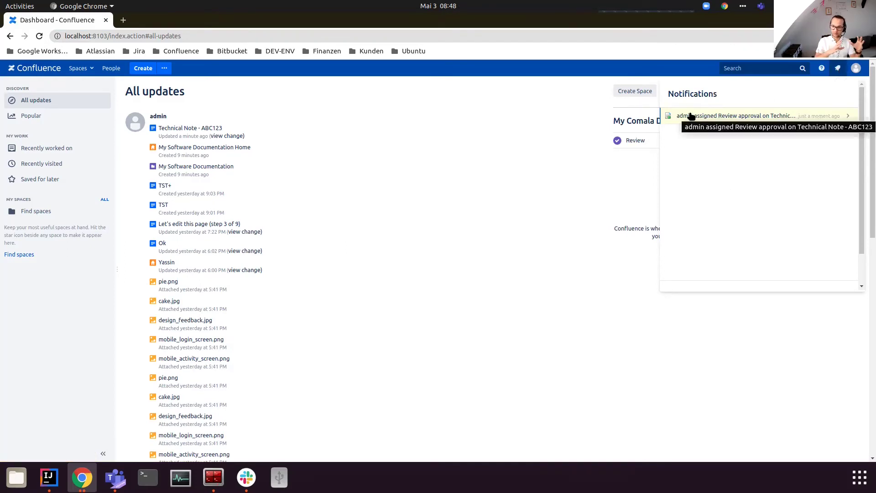
{"action": "left_click", "coordinate": [735, 118]}
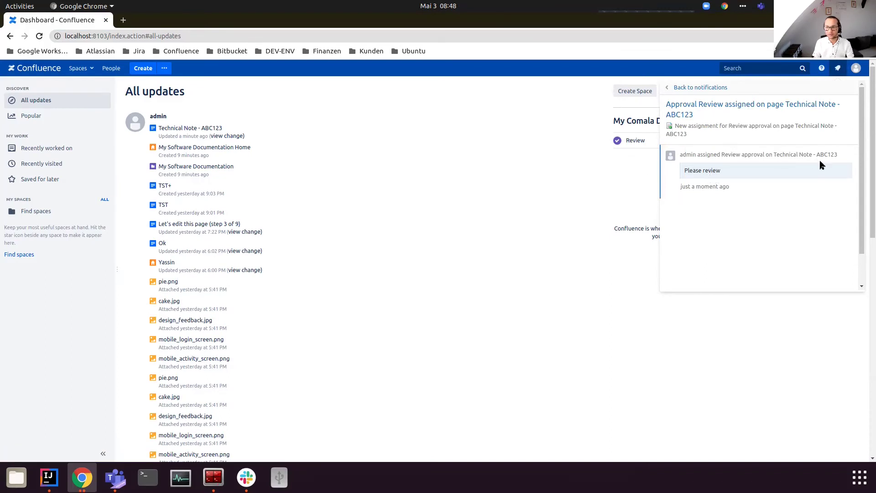
{"action": "left_click", "coordinate": [799, 107]}
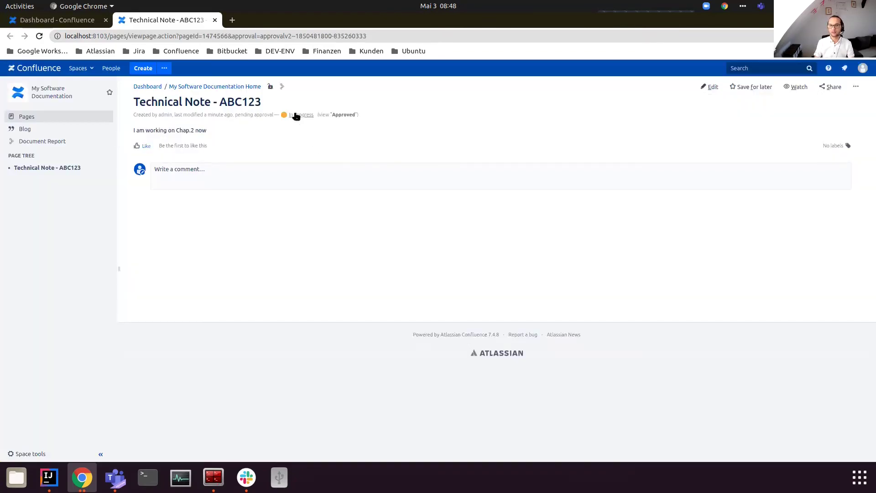
Step: Reject the review with the comment 'Does not look good. Please re-work' and close the panel
{"action": "left_click", "coordinate": [296, 115]}
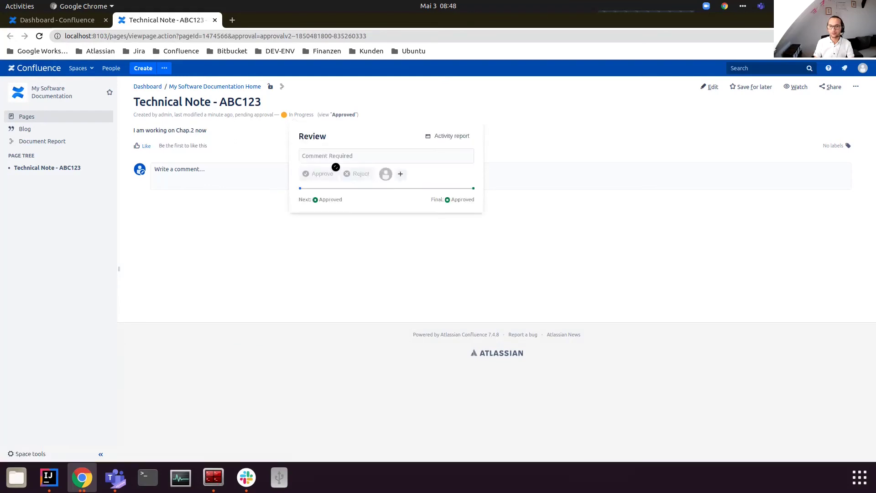
{"action": "left_click", "coordinate": [325, 156]}
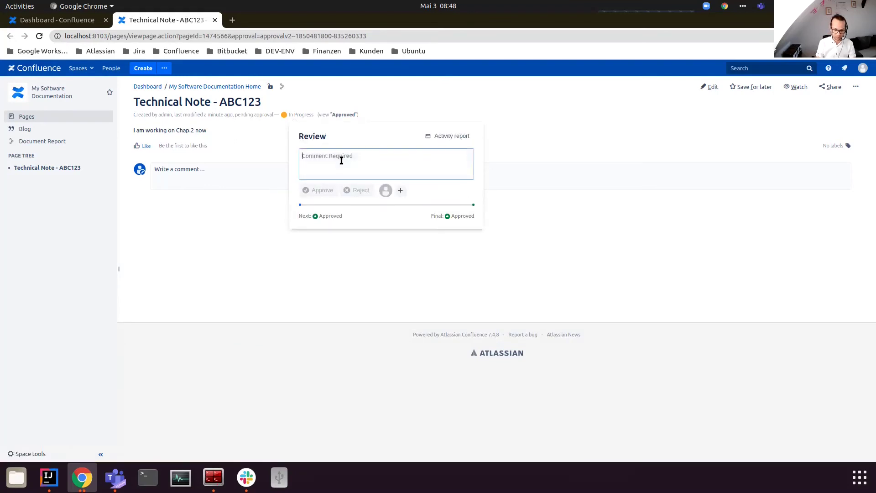
{"action": "type", "text": "Does not look good"}
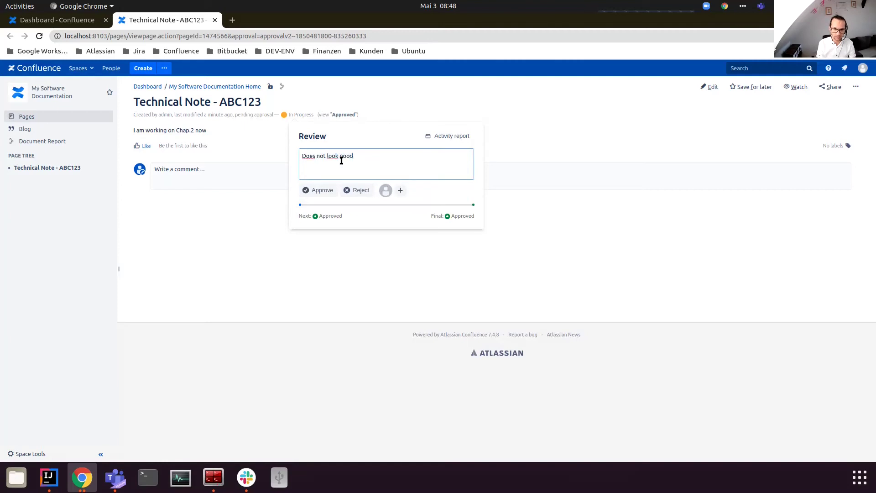
{"action": "type", "text": ". Please r"}
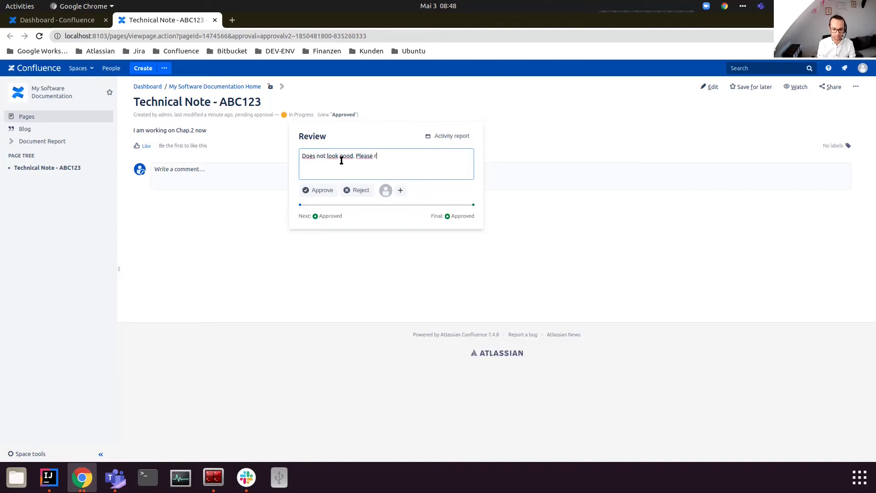
{"action": "type", "text": "e-write-"}
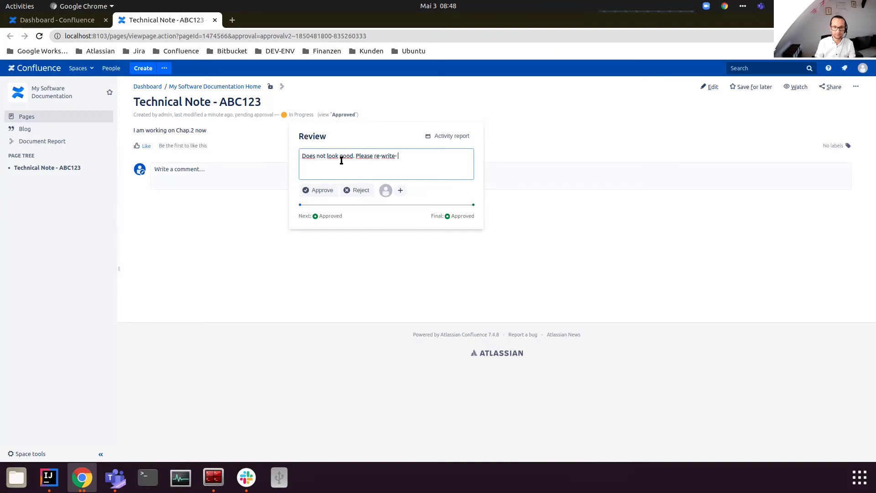
{"action": "key", "text": "ctrl+shift+Left"}
{"action": "key", "text": "BackSpace"}
{"action": "type", "text": "work"}
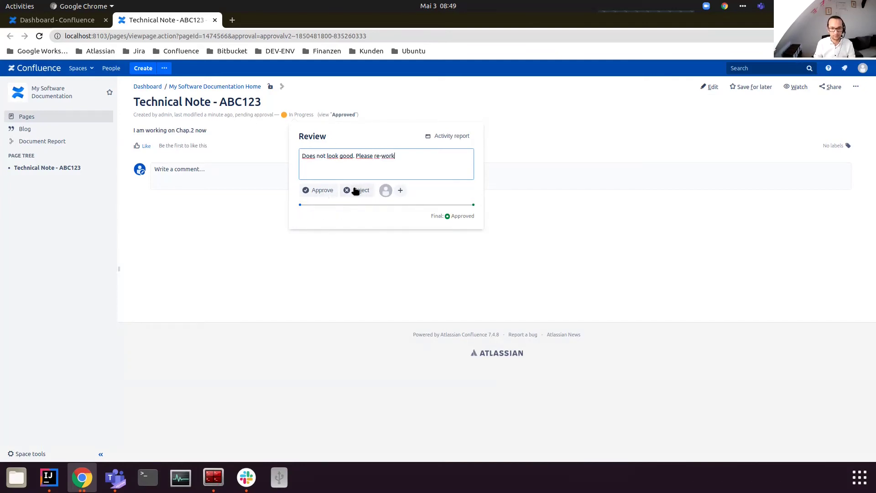
{"action": "left_click", "coordinate": [354, 191]}
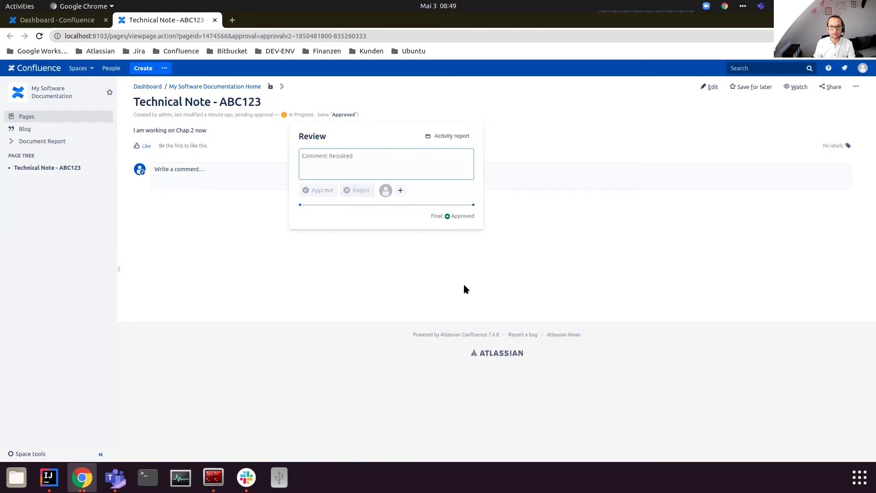
{"action": "left_click", "coordinate": [377, 254]}
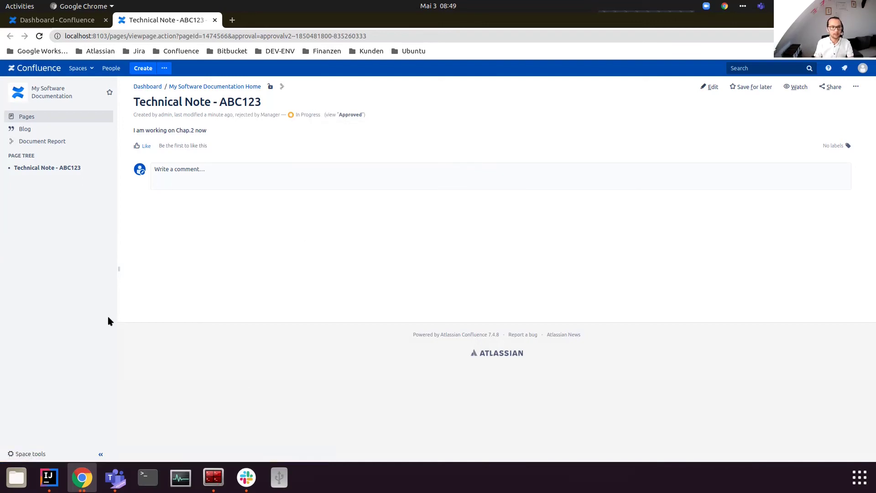
Step: Back in the original window, open the Technical Note - ABC123 activity report from its status
{"action": "key", "text": "alt+Tab"}
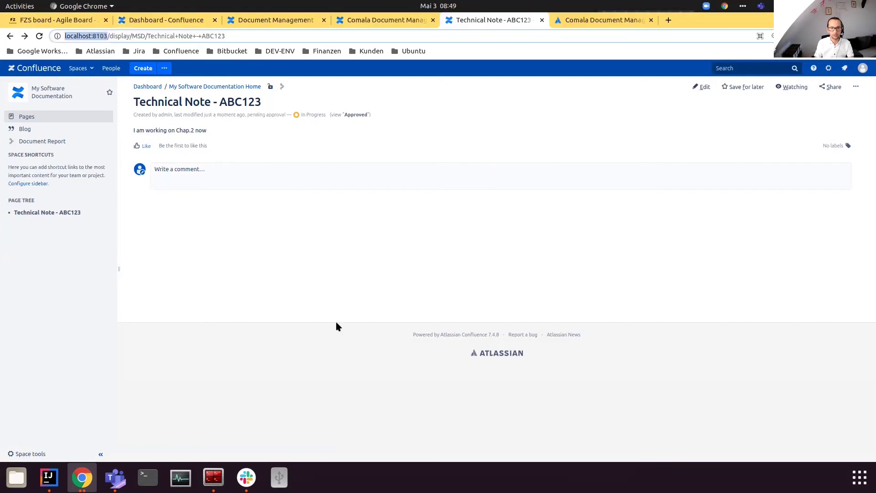
{"action": "left_click", "coordinate": [282, 114]}
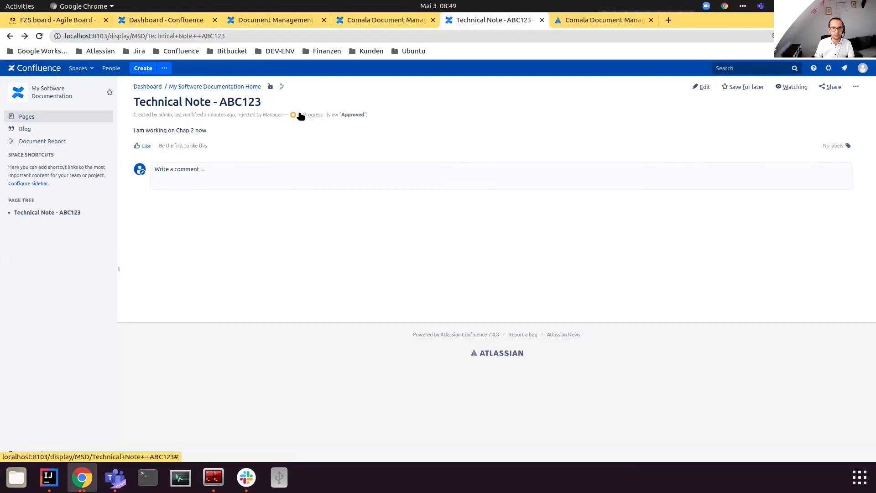
{"action": "left_click", "coordinate": [300, 115]}
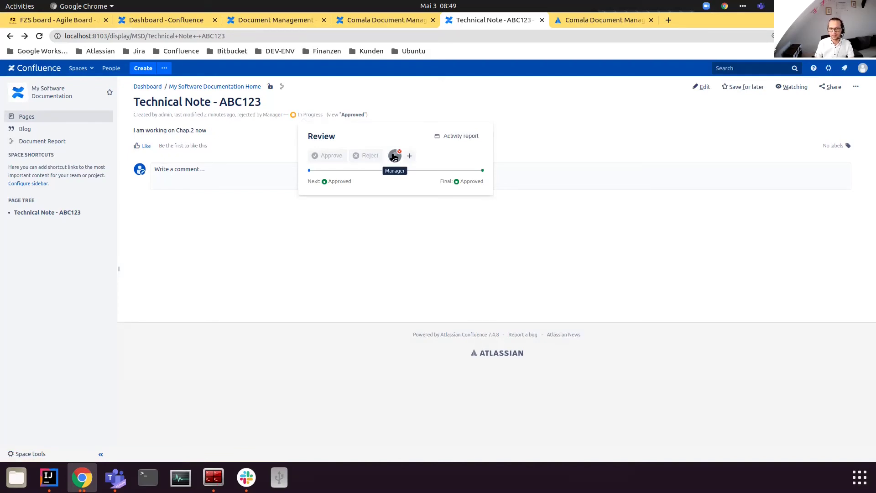
{"action": "left_click", "coordinate": [457, 136]}
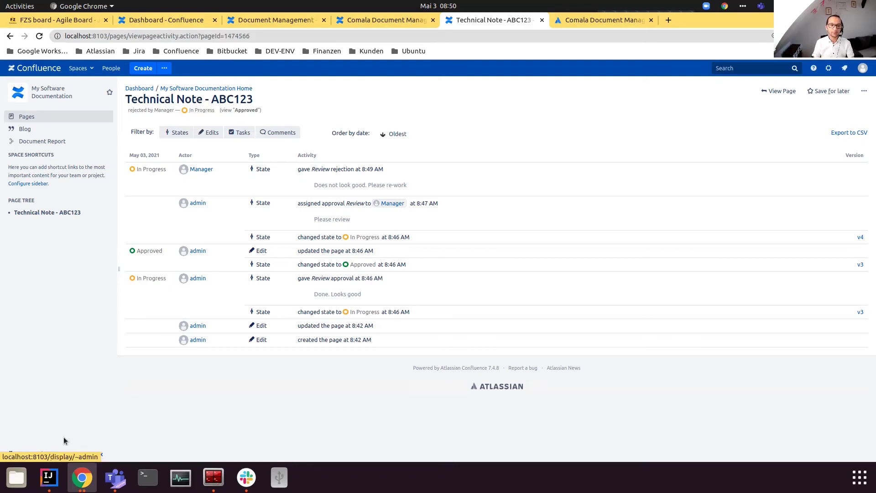
Step: Open Space tools > Document Management and show the Simple approval workflow's actions menu
{"action": "left_click", "coordinate": [27, 454]}
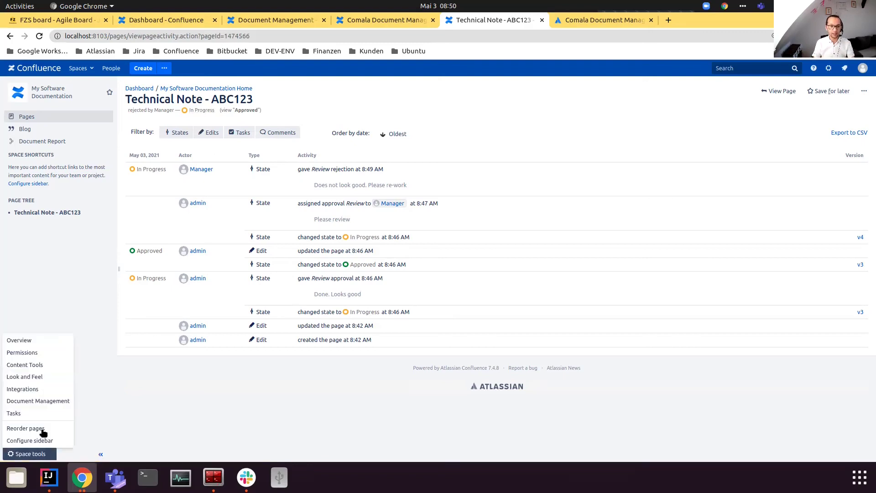
{"action": "left_click", "coordinate": [56, 401]}
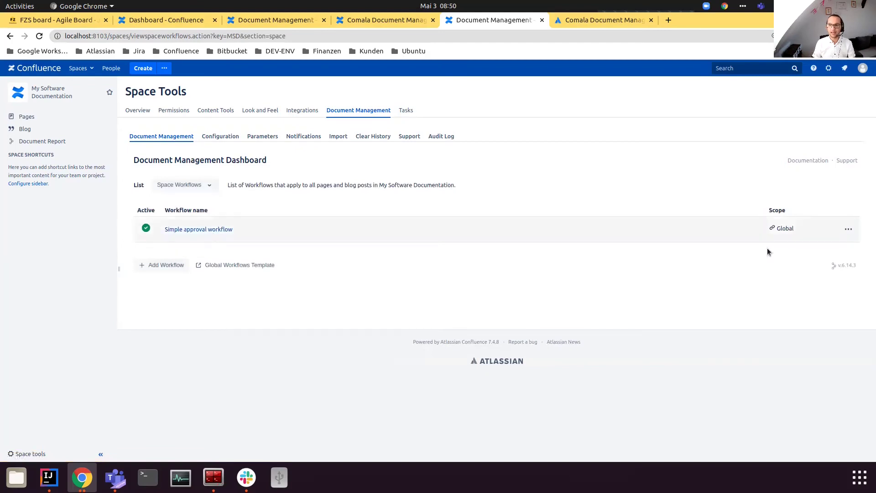
{"action": "left_click", "coordinate": [848, 229]}
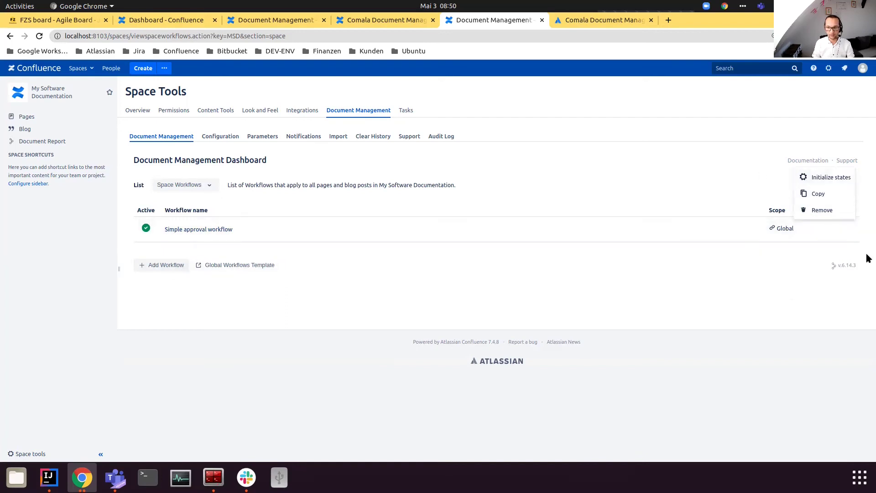
{"action": "left_click", "coordinate": [853, 233]}
{"action": "left_click", "coordinate": [852, 233]}
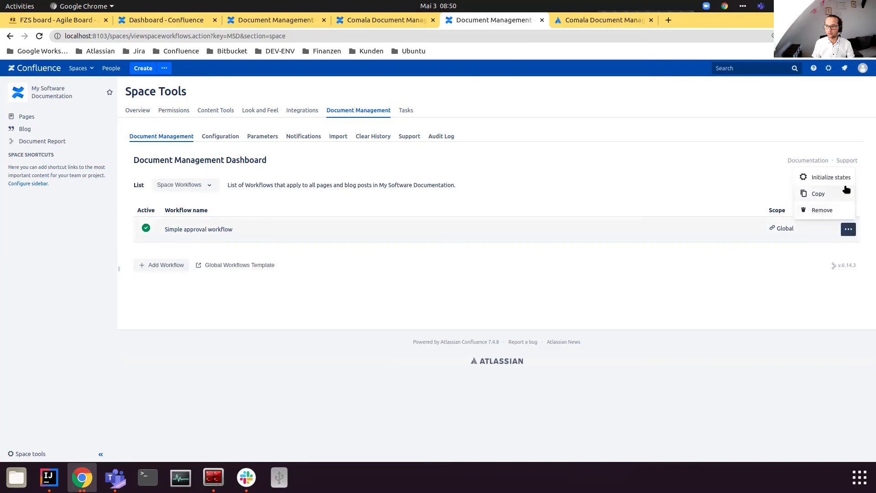
Step: Edit the Simple approval workflow from General configuration > Global Workflows and view its markup
{"action": "left_click", "coordinate": [830, 69]}
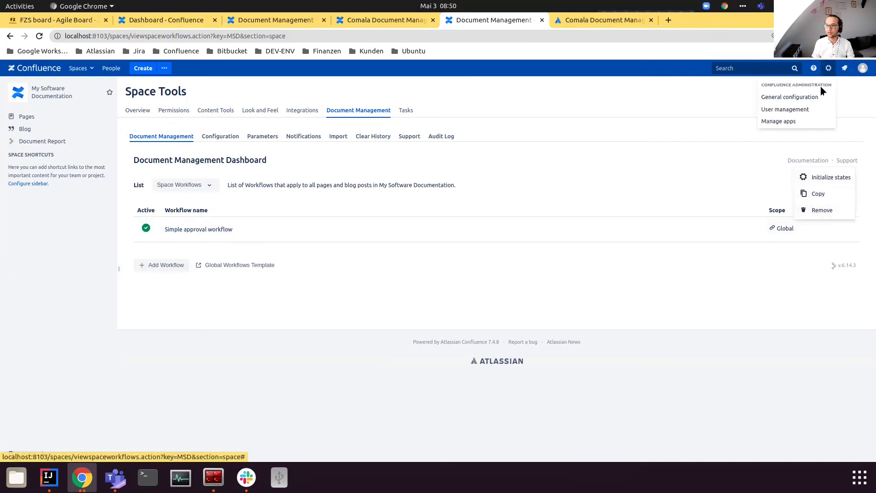
{"action": "left_click", "coordinate": [803, 96]}
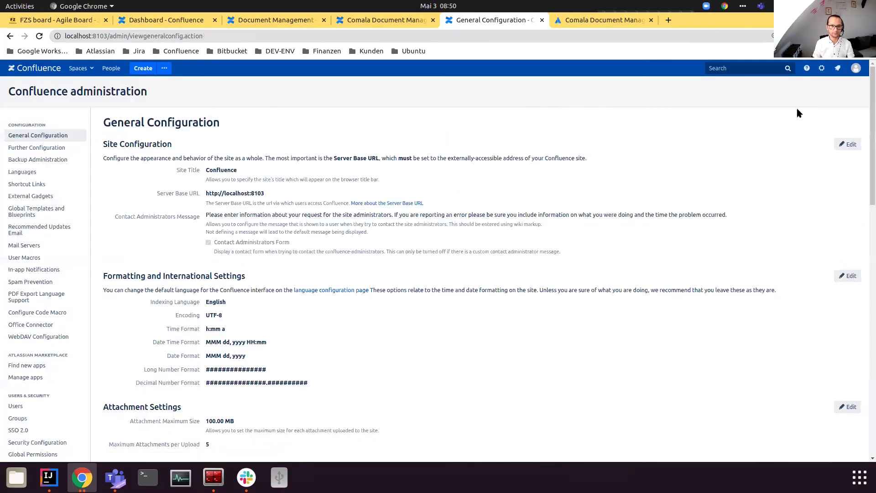
{"action": "scroll", "coordinate": [86, 392], "scroll_direction": "down", "scroll_amount": 5}
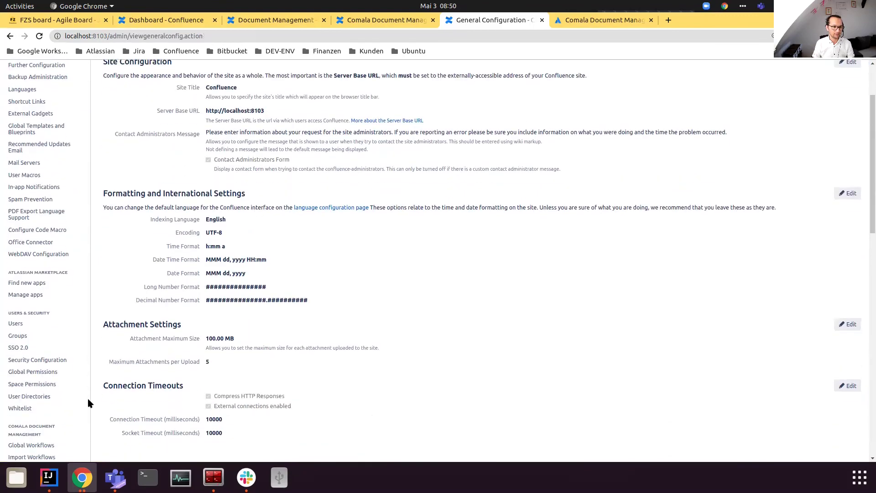
{"action": "left_click", "coordinate": [54, 312]}
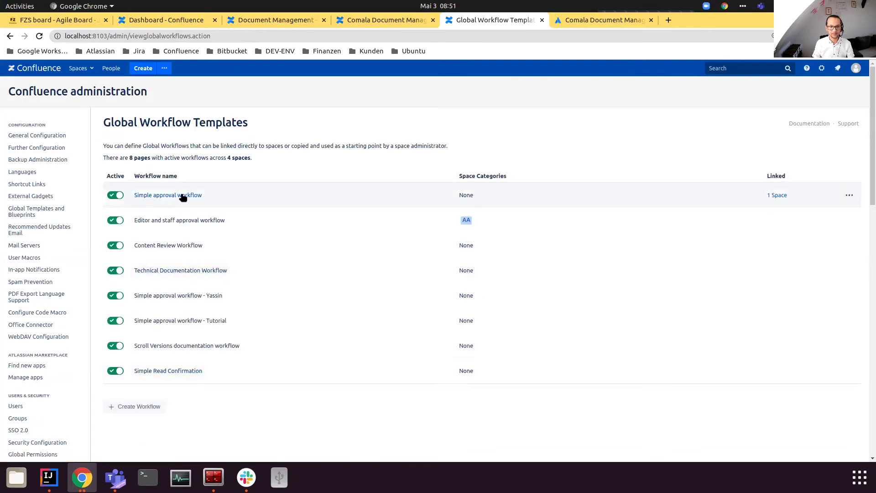
{"action": "left_click", "coordinate": [850, 195]}
{"action": "left_click", "coordinate": [808, 216]}
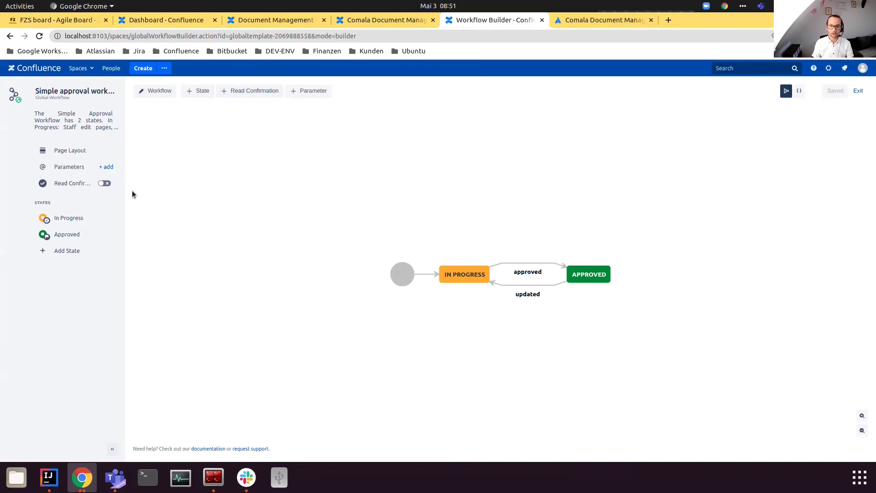
{"action": "left_click", "coordinate": [799, 92]}
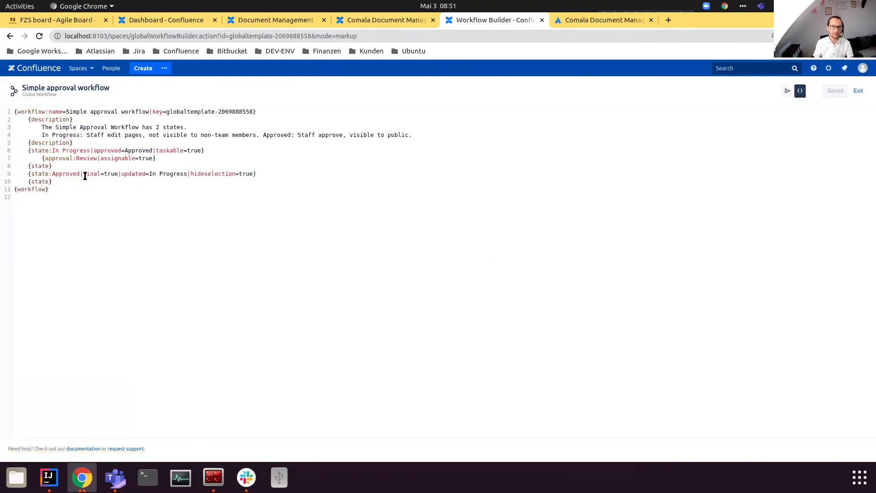
Step: Focus the workflow markup, then return the builder to the visual diagram view
{"action": "left_click", "coordinate": [61, 184]}
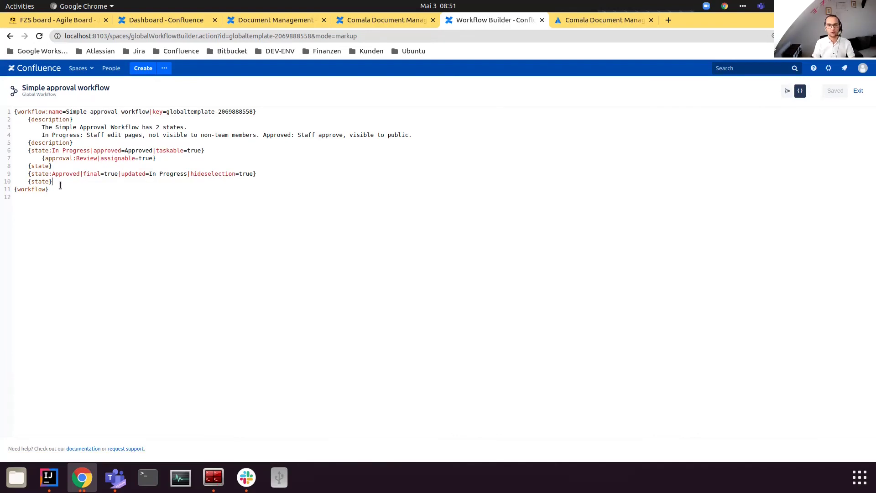
{"action": "left_click", "coordinate": [787, 90]}
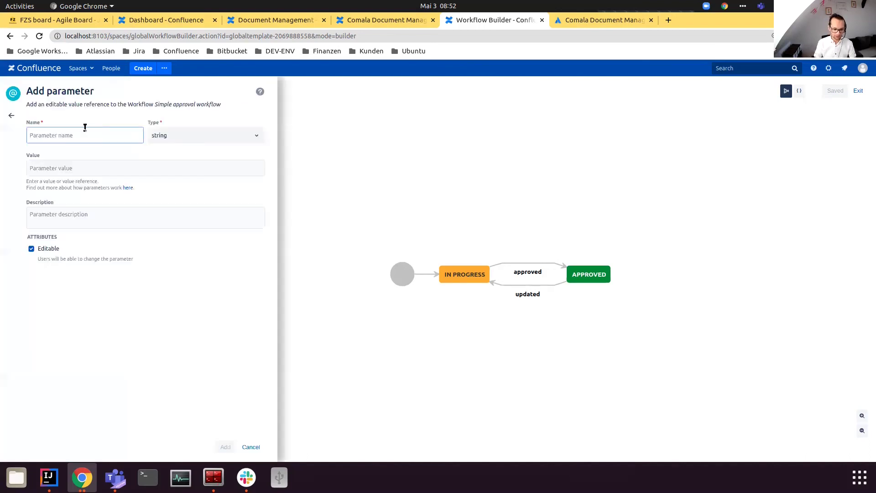
Step: Create a 'Department' parameter of type list with options DepA and DepB and add it
{"action": "type", "text": "Departm"}
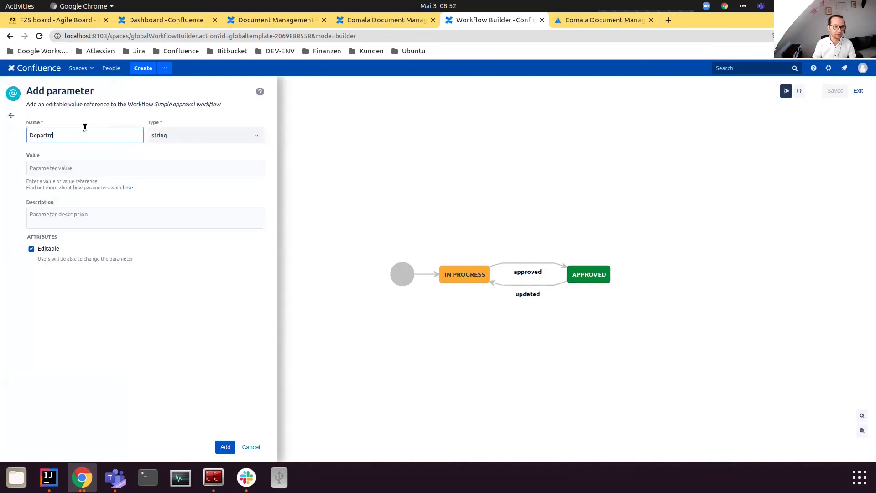
{"action": "type", "text": "ent"}
{"action": "key", "text": "Tab"}
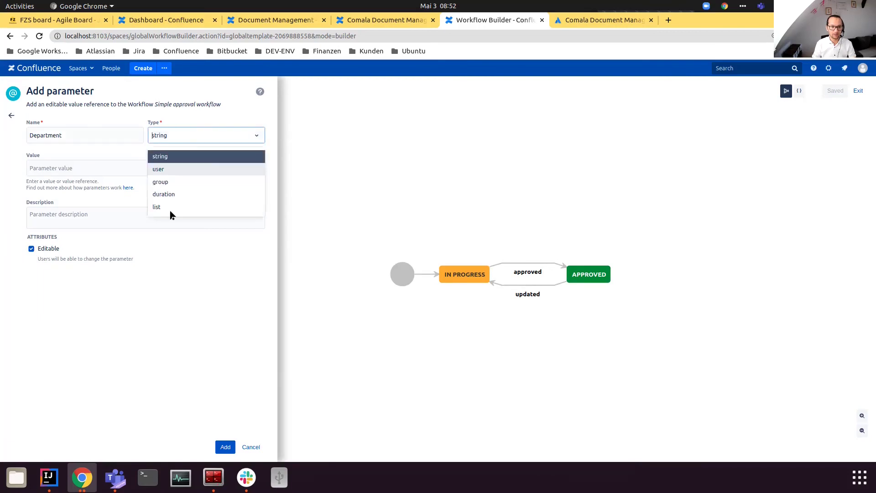
{"action": "type", "text": "list"}
{"action": "key", "text": "Return"}
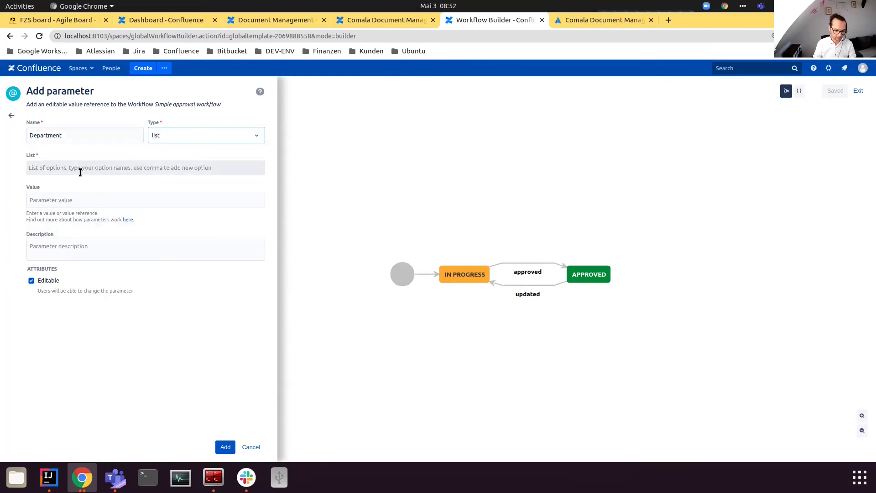
{"action": "left_click", "coordinate": [80, 172]}
{"action": "type", "text": "Dep"}
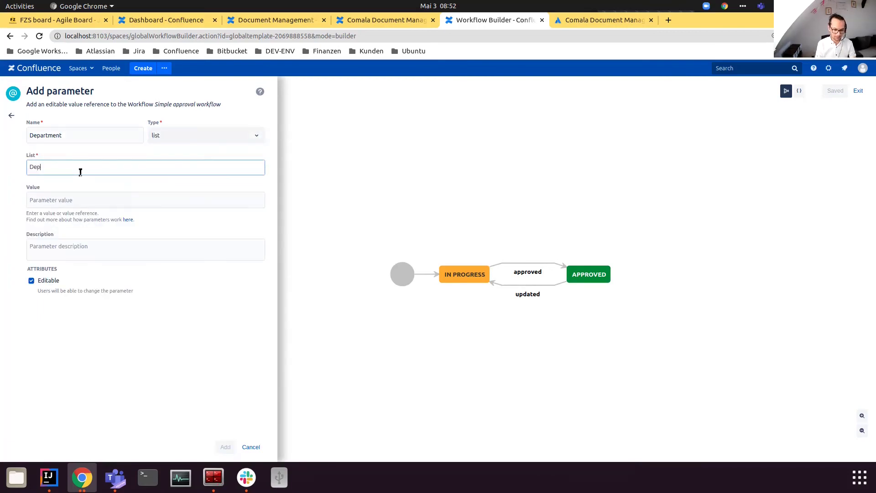
{"action": "type", "text": "Q"}
{"action": "key", "text": "BackSpace"}
{"action": "type", "text": "A"}
{"action": "key", "text": "Return"}
{"action": "type", "text": "DepB"}
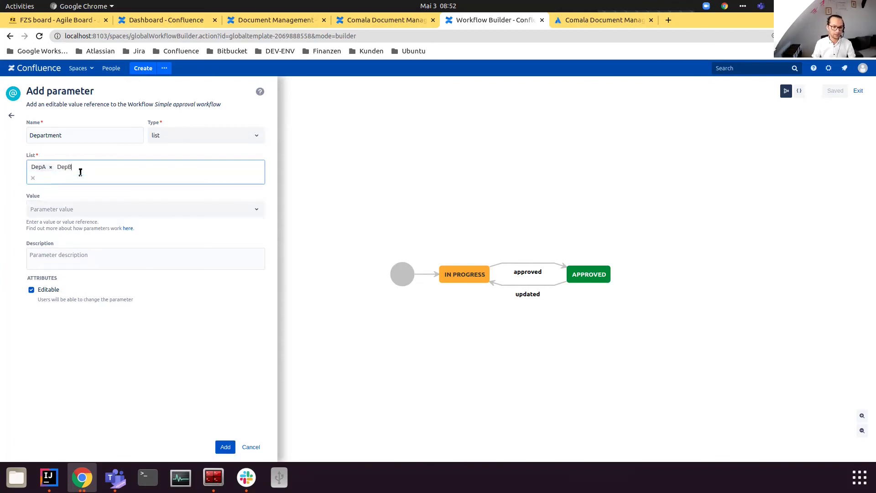
{"action": "key", "text": "Return"}
{"action": "left_click", "coordinate": [226, 447]}
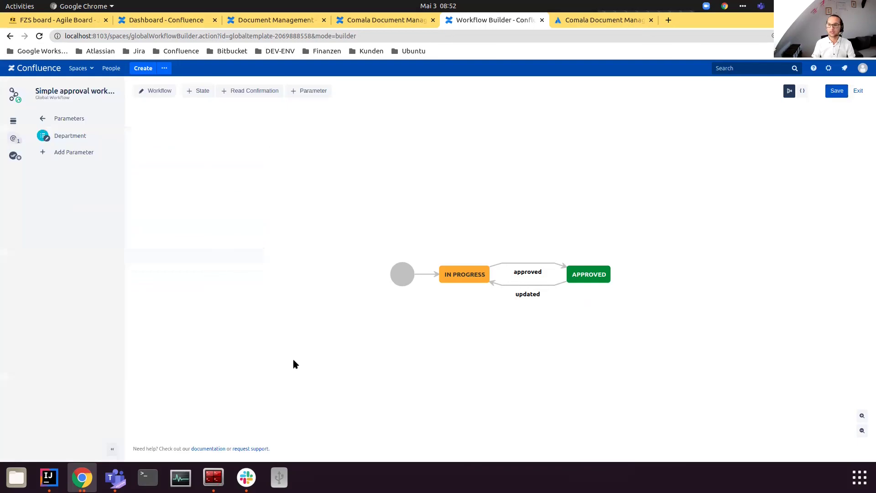
Step: Go to the Comala Document Management tab and open the My Software Documentation space
{"action": "left_click", "coordinate": [273, 21]}
{"action": "key", "text": "ctrl+Tab"}
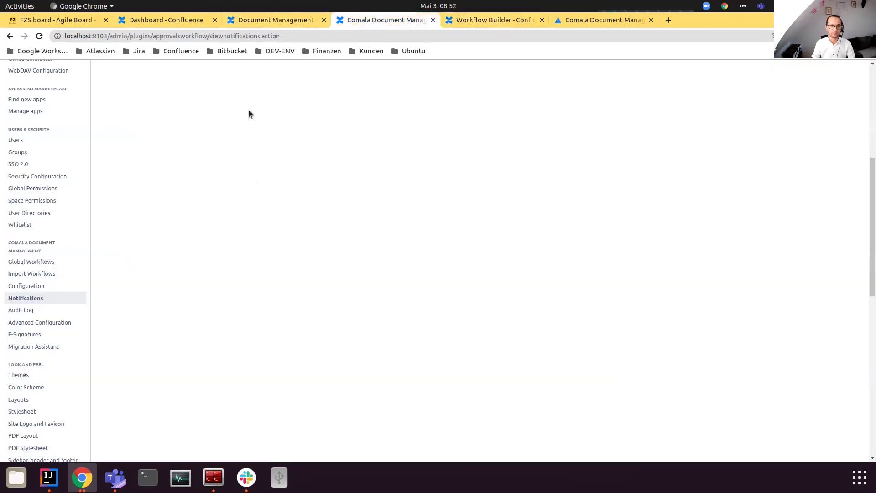
{"action": "scroll", "coordinate": [248, 111], "scroll_direction": "up", "scroll_amount": 6}
{"action": "left_click", "coordinate": [80, 68]}
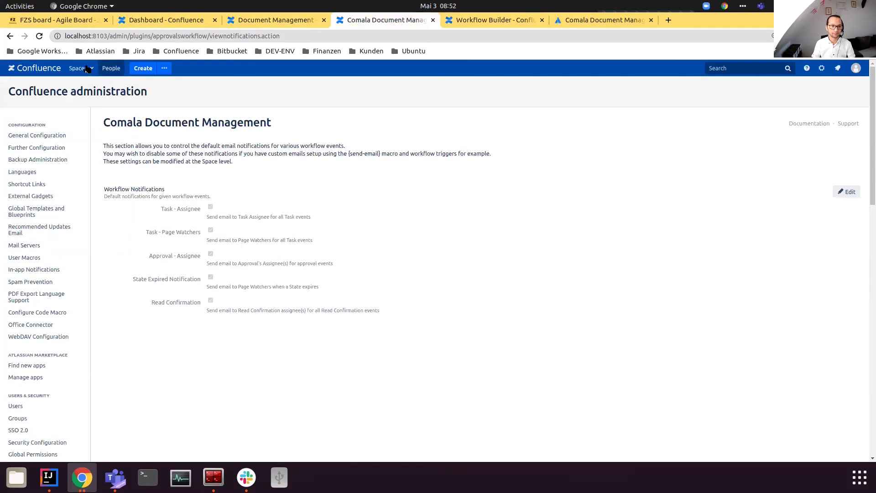
{"action": "key", "text": "Return"}
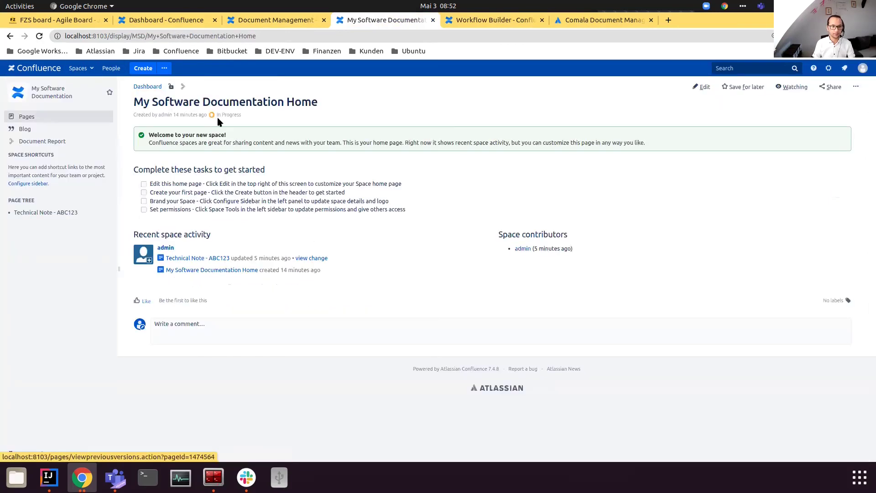
Step: Save DepA as the home page's Department workflow parameter, then return to the Workflow Builder
{"action": "left_click", "coordinate": [182, 87]}
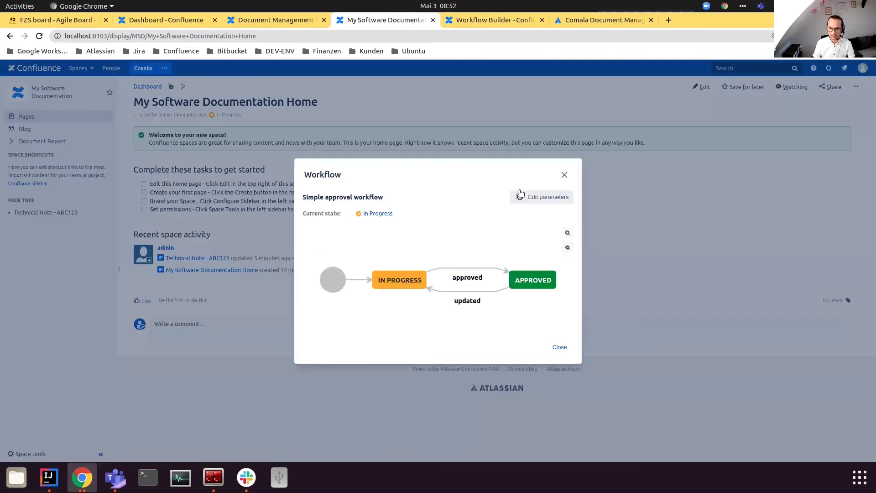
{"action": "left_click", "coordinate": [530, 196]}
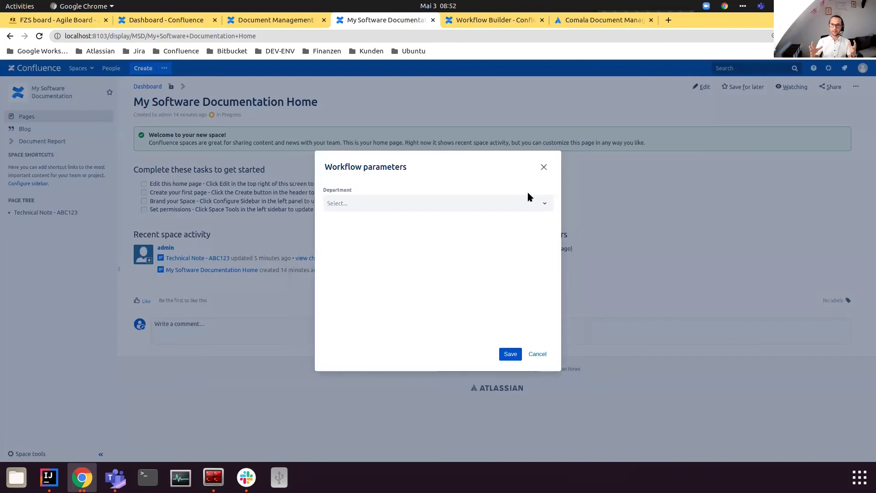
{"action": "left_click", "coordinate": [452, 205]}
{"action": "key", "text": "Return"}
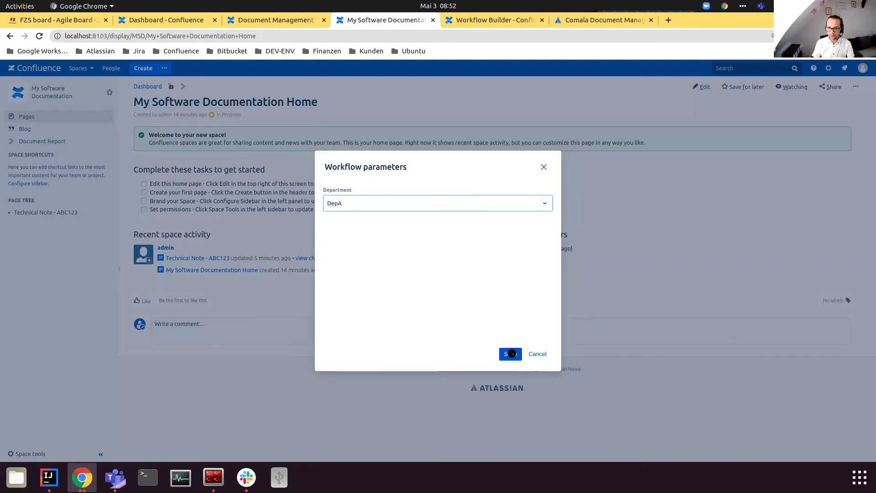
{"action": "key", "text": "Return"}
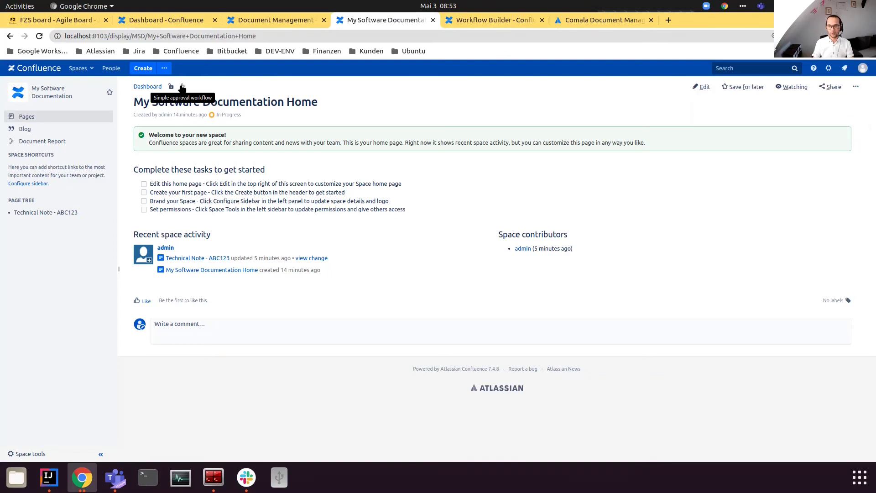
{"action": "left_click", "coordinate": [526, 24]}
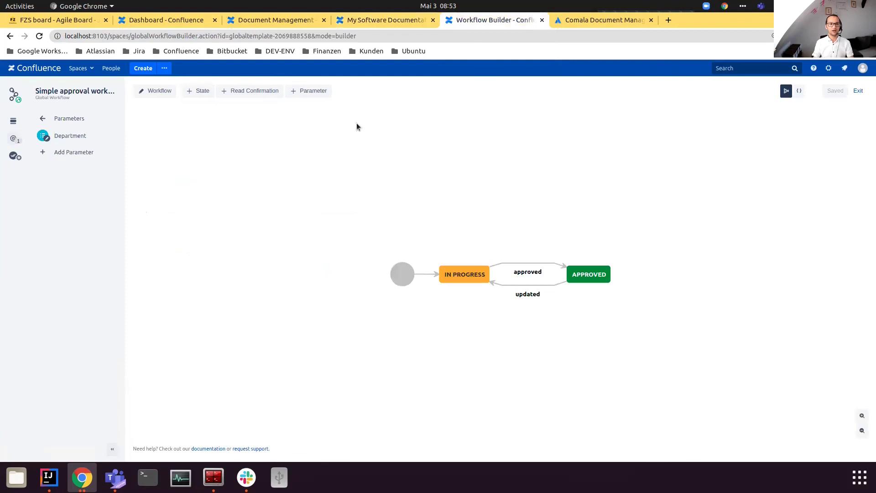